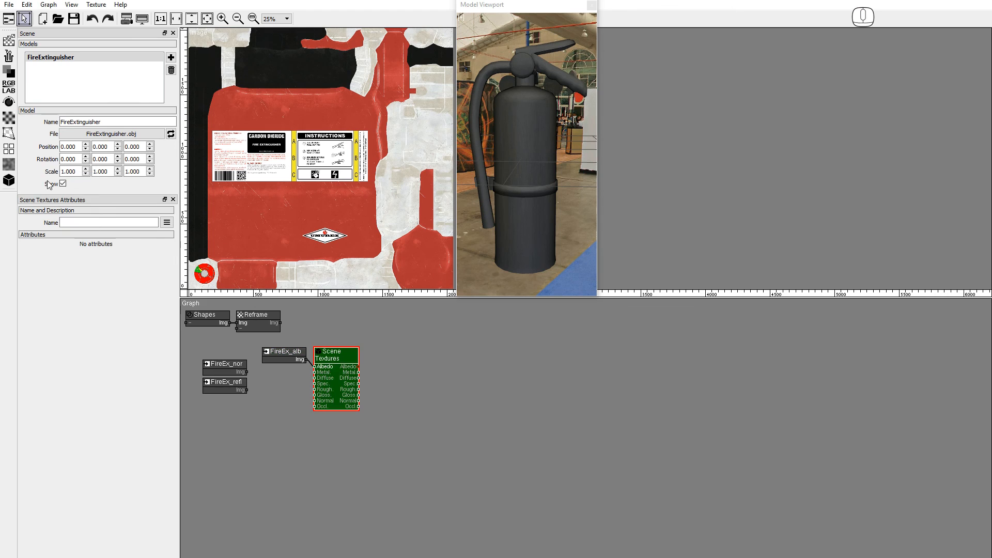
Split FireEx_refl into channels, feed red, green and blue to Scene Textures' Metal, Rough. and Occl. inputs, and connect FireEx_nor to Normal
drag(321, 362, 619, 354)
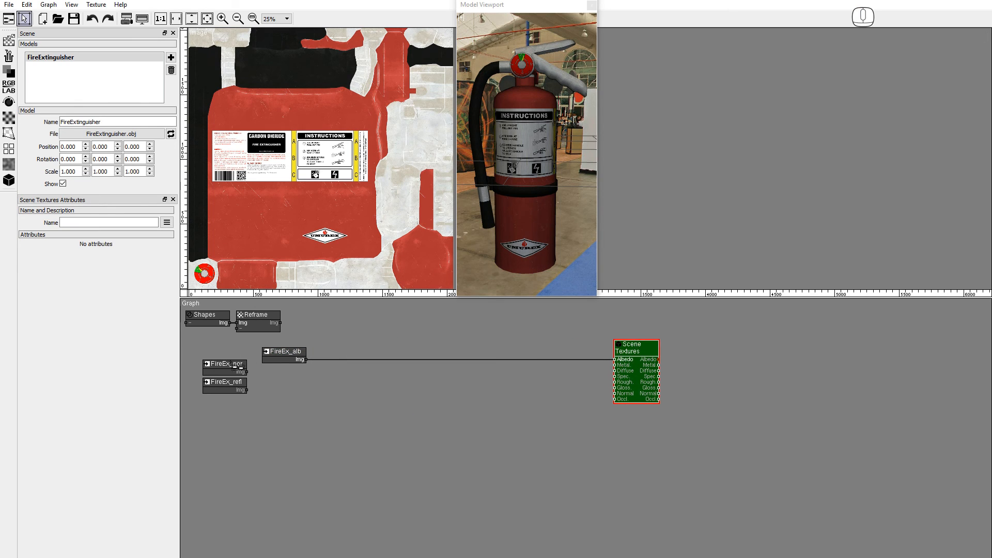
drag(226, 382, 285, 379)
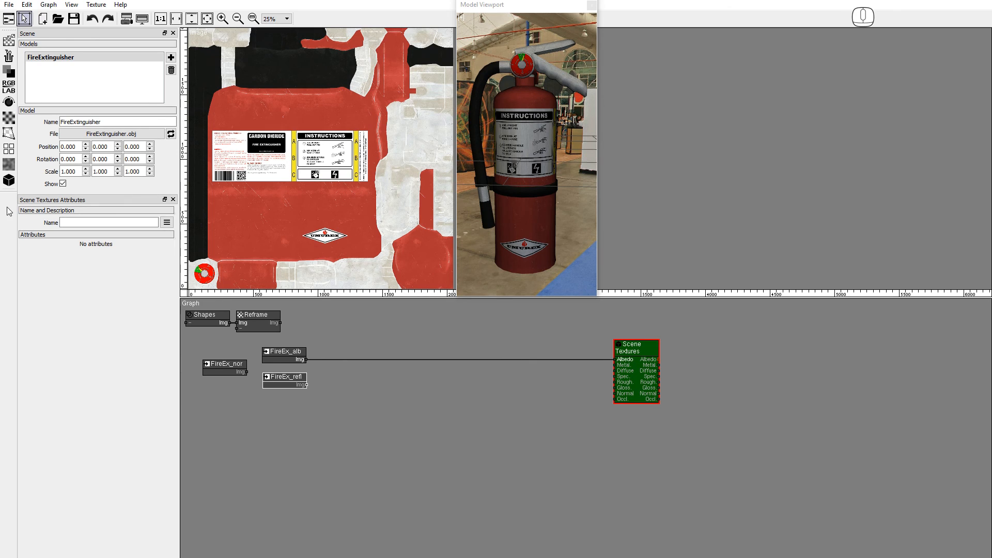
click(9, 87)
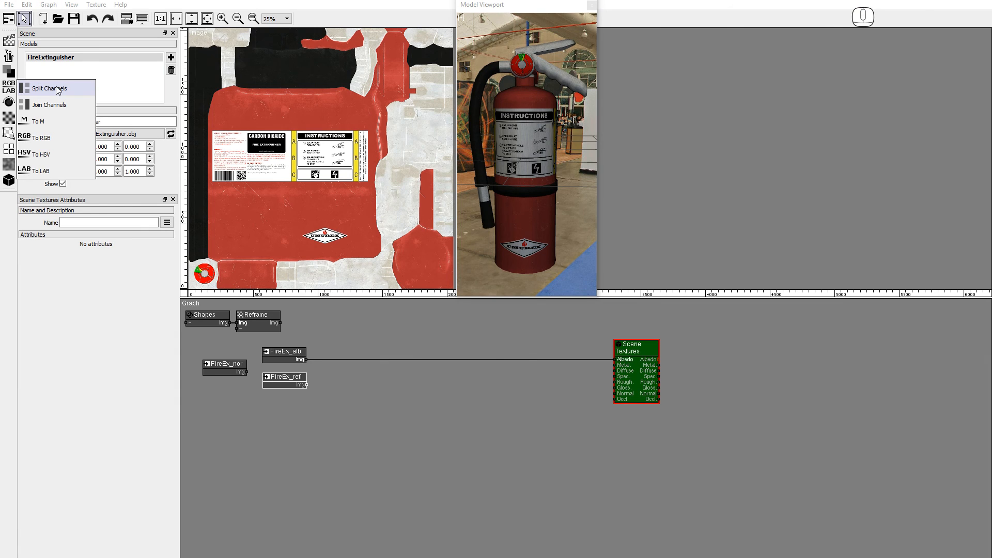
mouse_move(58, 90)
mouse_down()
mouse_move(298, 385)
mouse_move(335, 394)
mouse_move(613, 365)
mouse_up()
drag(360, 396, 614, 383)
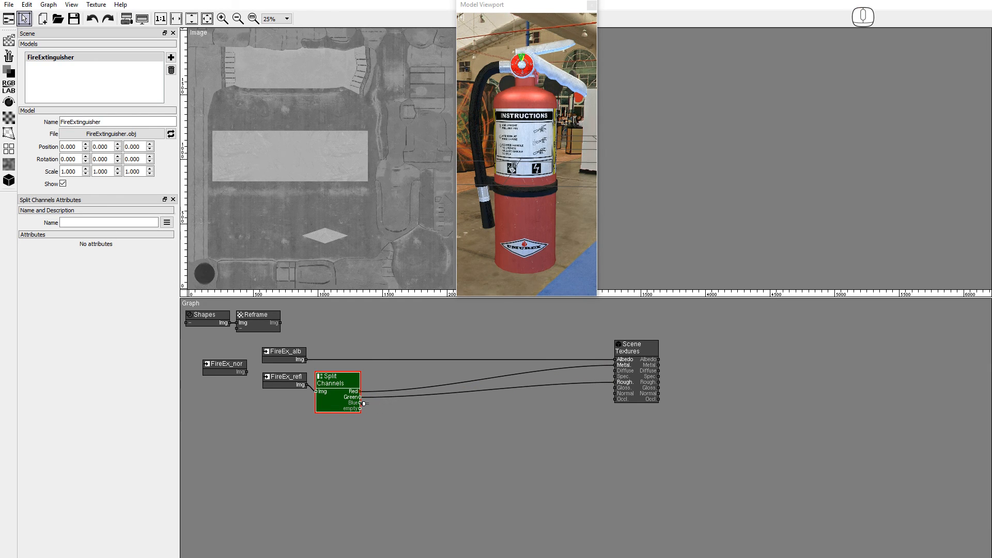
drag(364, 403, 615, 398)
drag(213, 367, 614, 393)
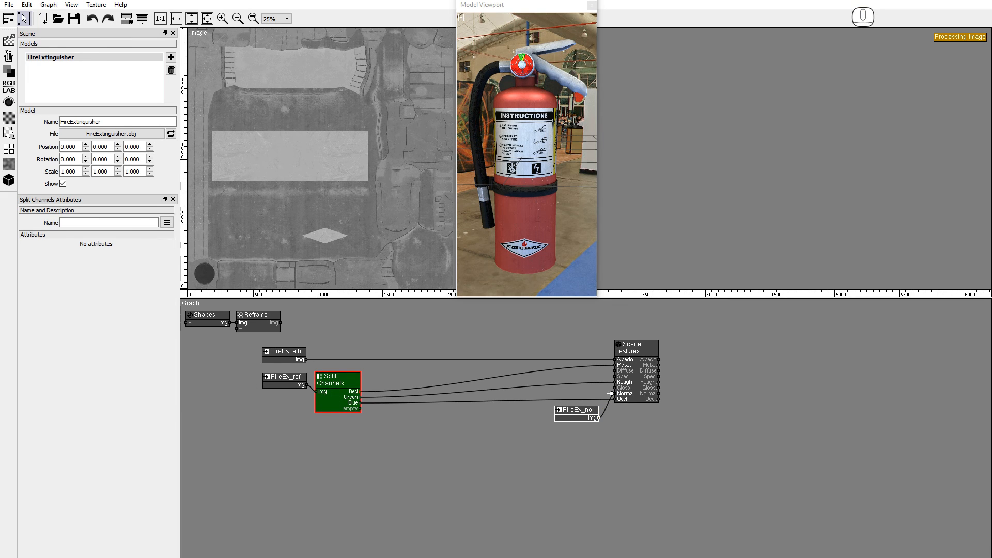
Open the model viewport's settings beside the viewport and set the material shader's reflection to Diffuse - Specular
mouse_move(563, 202)
alt+mouse_down()
mouse_move(479, 205)
mouse_move(579, 209)
alt+mouse_up()
click(462, 18)
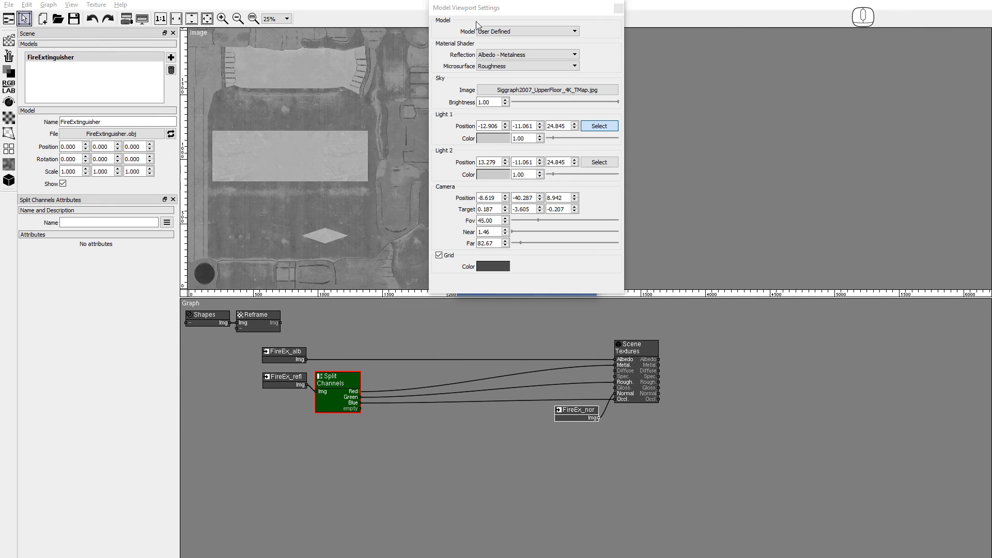
drag(488, 8, 664, 7)
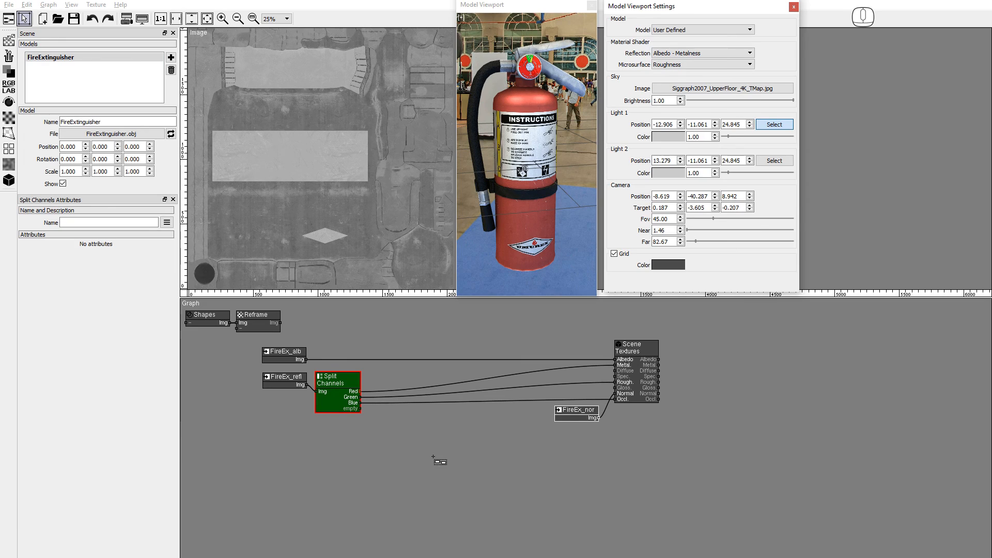
click(700, 53)
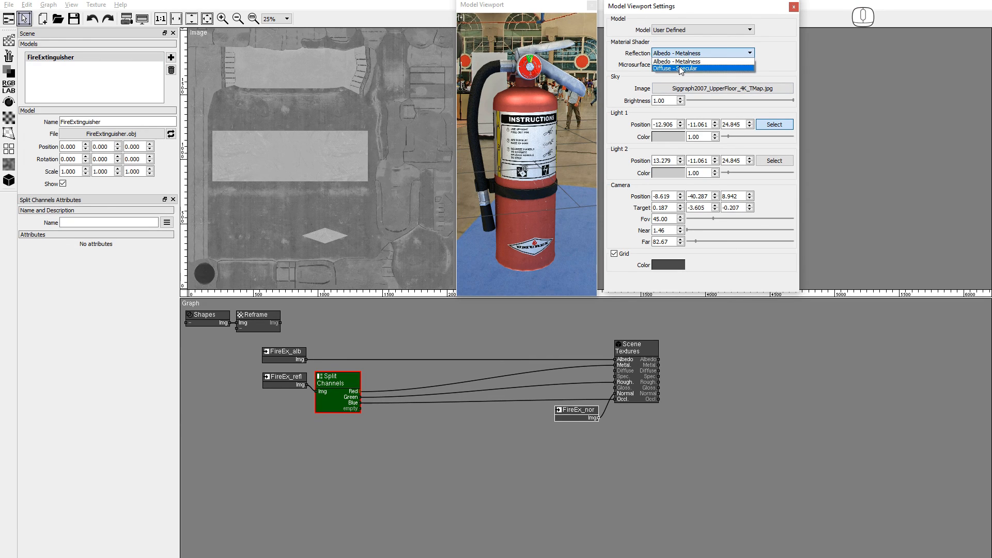
click(682, 64)
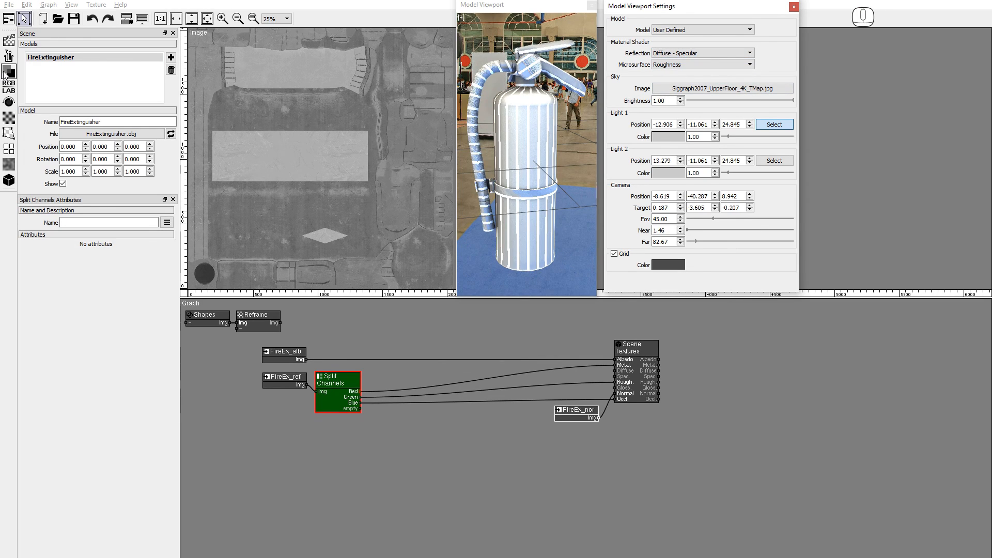
Add a Mask node driven by the red output of Split Channels, with opacity 1.000 and a black color
click(6, 74)
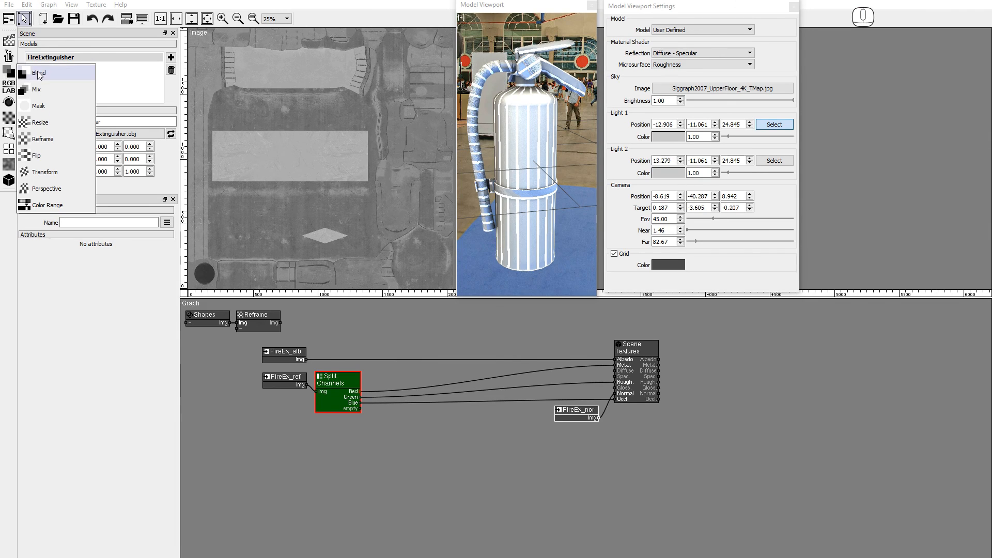
click(39, 106)
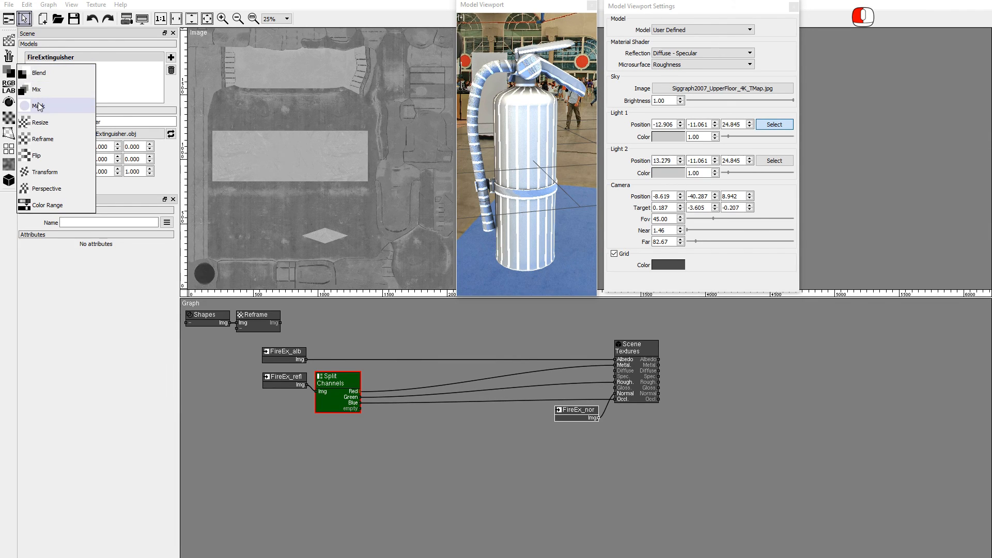
shift+click(389, 411)
drag(363, 392, 389, 428)
drag(96, 258, 175, 258)
click(75, 271)
click(609, 332)
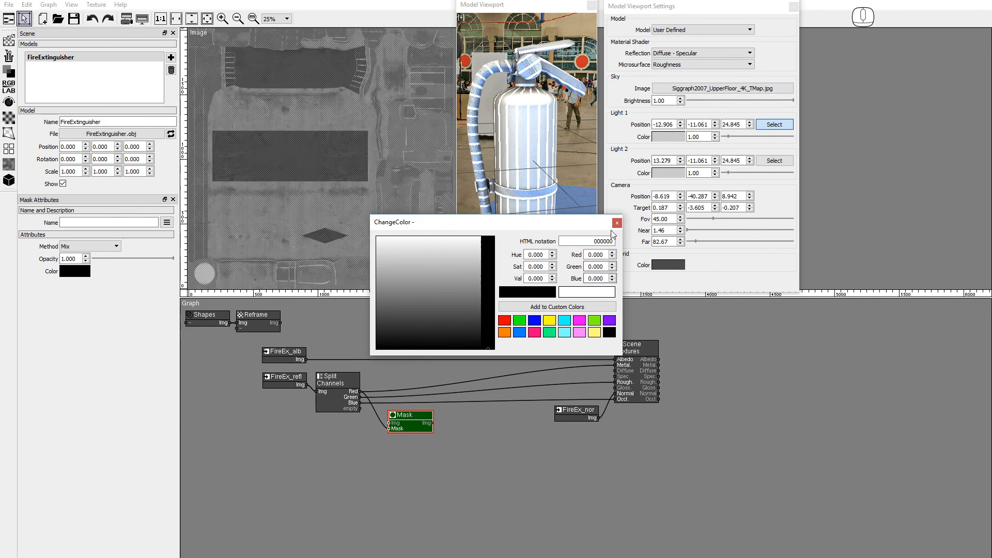
Blend the black mask over FireEx_alb, feed the result to Scene Textures' Diffuse input, and name the Blend node Diffuse
click(9, 72)
drag(36, 76, 450, 427)
drag(308, 359, 612, 370)
click(113, 222)
text(Diffuse)
drag(471, 413, 485, 328)
click(409, 419)
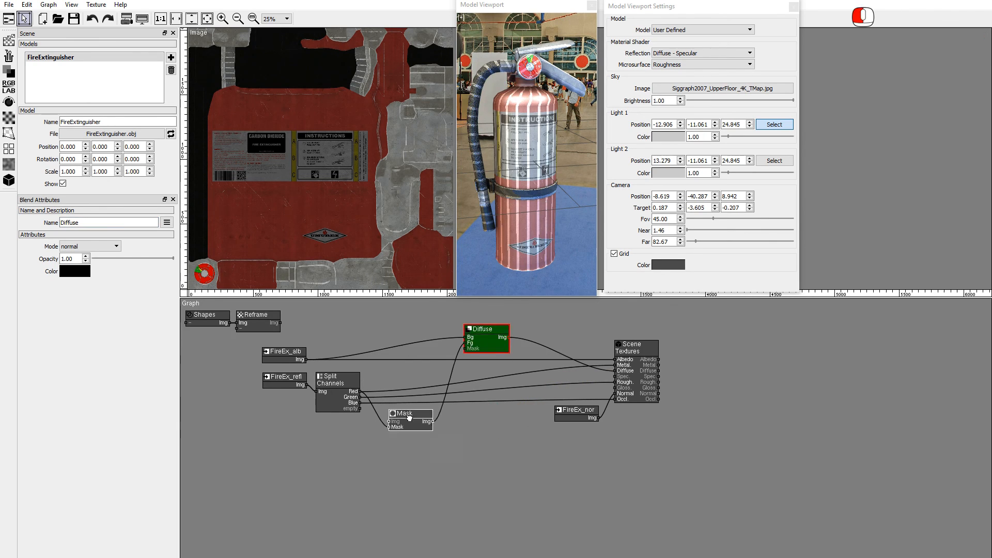
drag(409, 419, 423, 340)
Add an Invert node fed by the red output of Split Channels
click(9, 102)
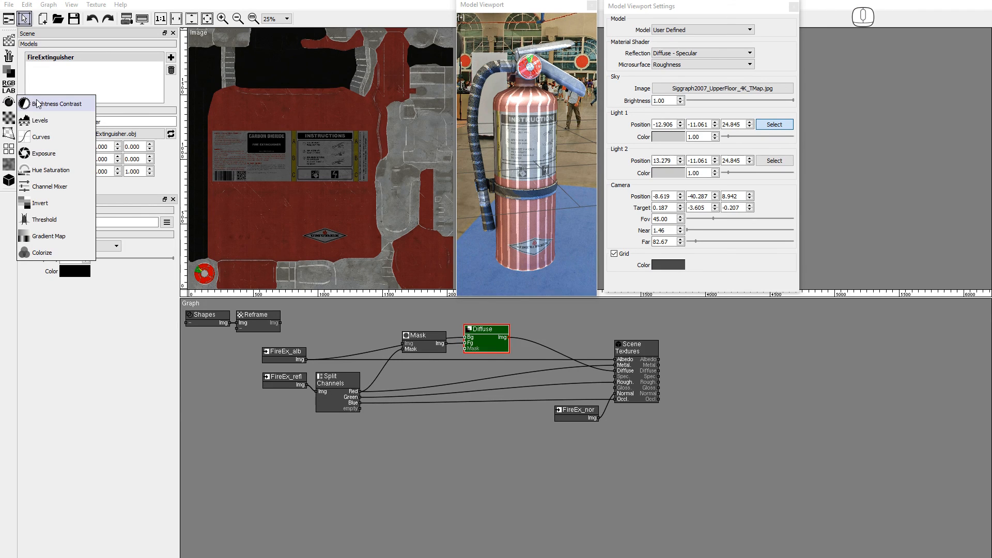
click(41, 206)
drag(383, 411, 384, 423)
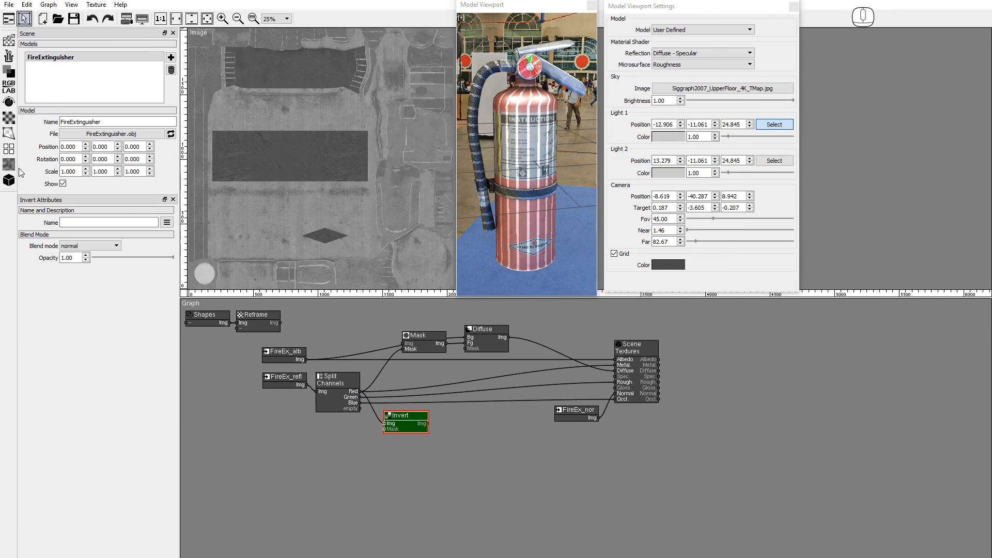
Add a Mask node driven by the inverted channel, with a dark gray color of value 0.22 and opacity 1.000
click(9, 73)
shift+drag(42, 105, 440, 428)
click(74, 274)
double_click(540, 275)
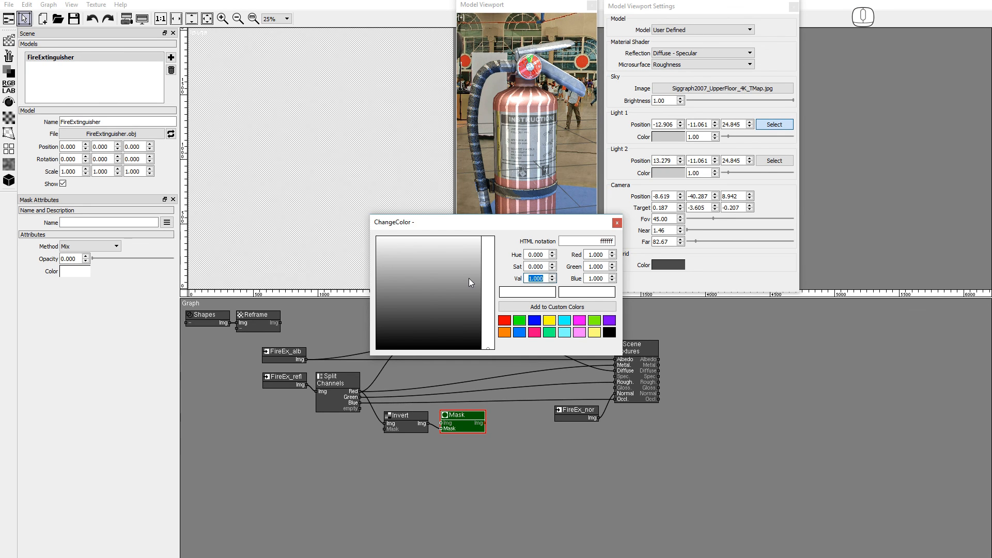
text(0.22)
key(Return)
drag(93, 258, 217, 259)
click(617, 223)
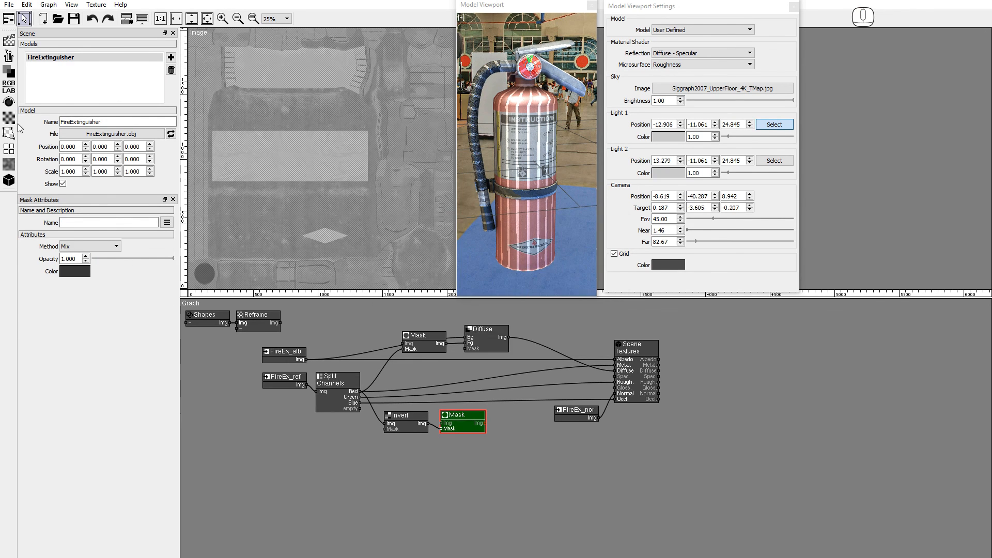
Blend the gray mask over FireEx_alb and feed the result to Scene Textures' Spec. input
click(9, 72)
drag(48, 72, 498, 429)
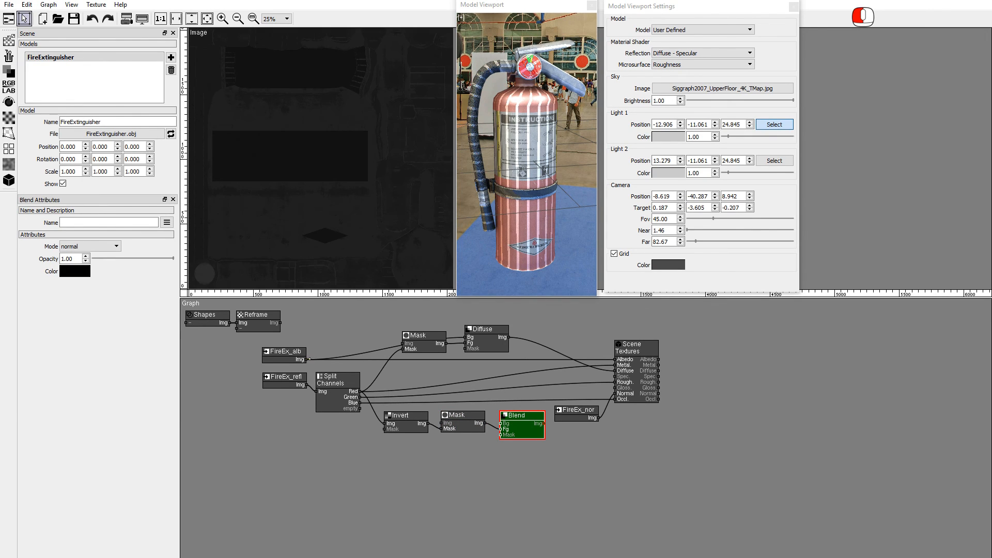
drag(309, 359, 614, 376)
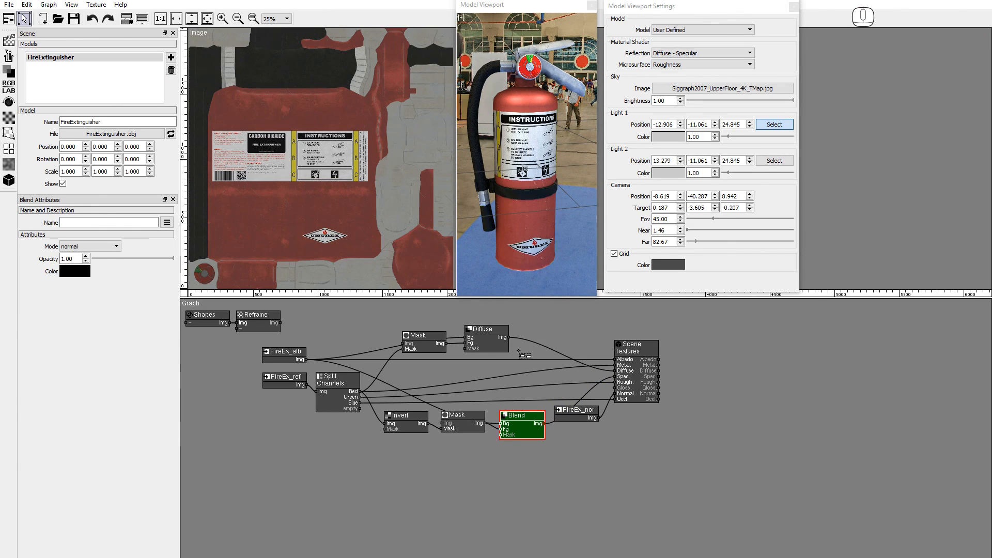
Compare the Albedo - Metalness and Diffuse - Specular reflection settings on the extinguisher model
alt+drag(554, 205, 516, 204)
click(694, 53)
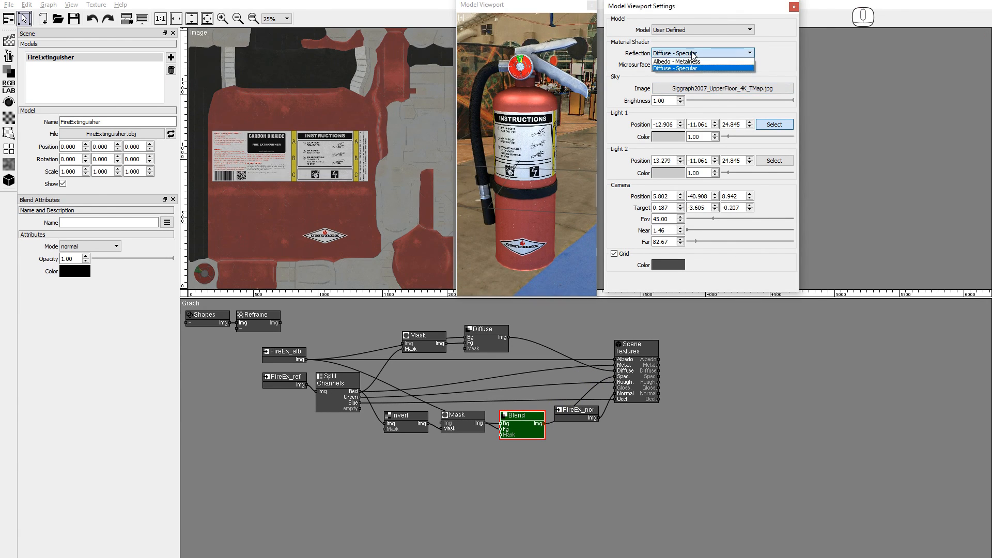
click(677, 61)
click(687, 53)
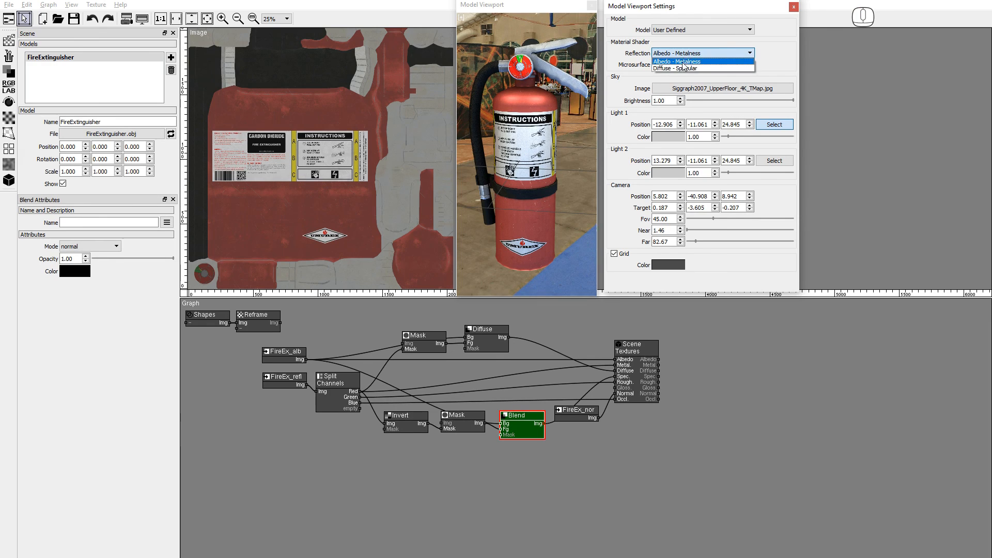
click(680, 67)
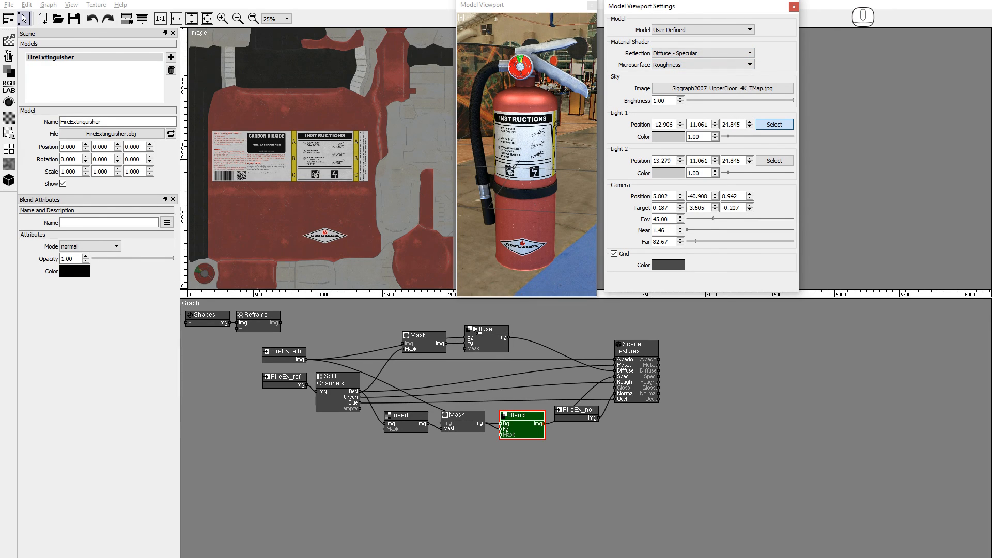
Add an Invert node fed by the roughness channel and connect its output to Scene Textures' Gloss. input
click(9, 102)
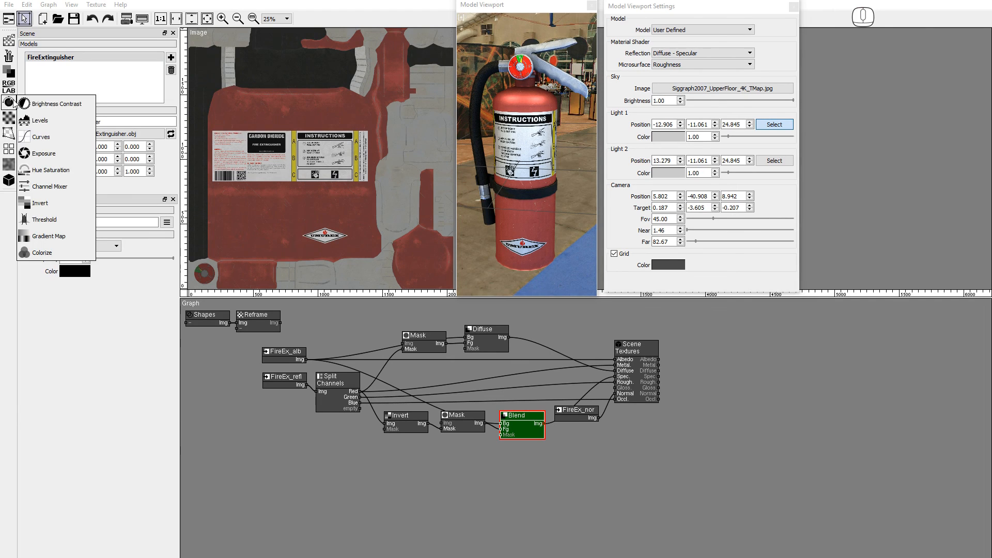
drag(36, 204, 501, 392)
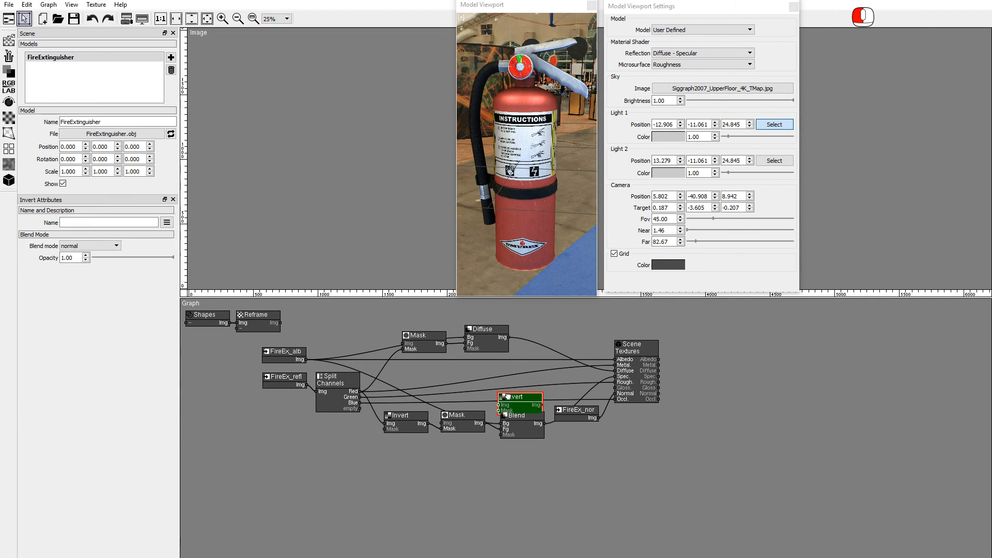
drag(363, 401, 501, 393)
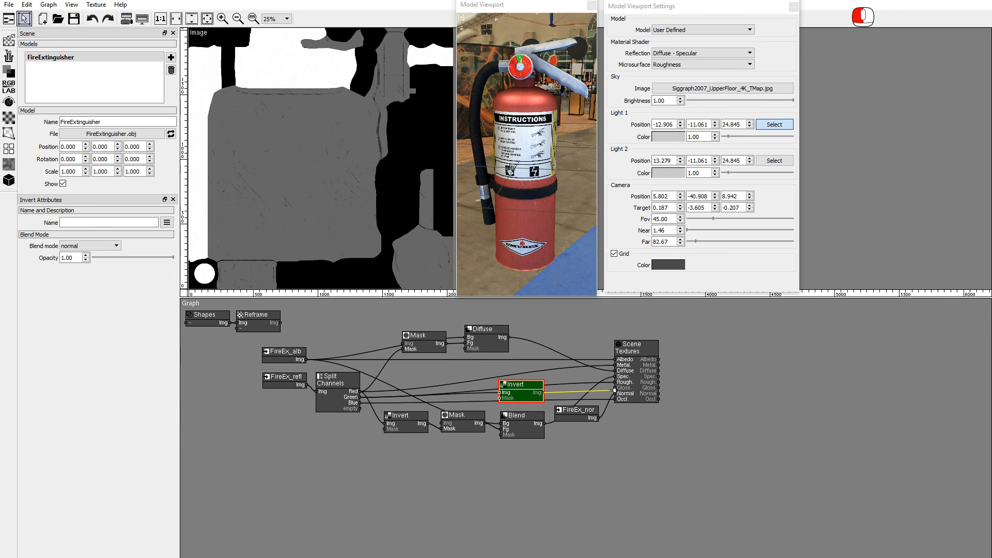
drag(613, 388, 612, 388)
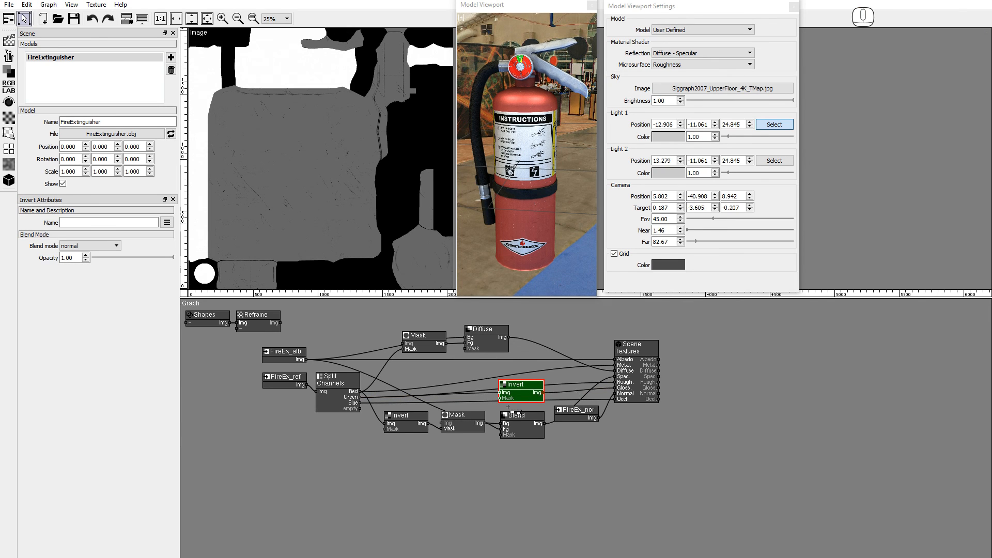
Set the material shader's microsurface to Glossiness, comparing it with Roughness on the model
click(702, 63)
click(675, 80)
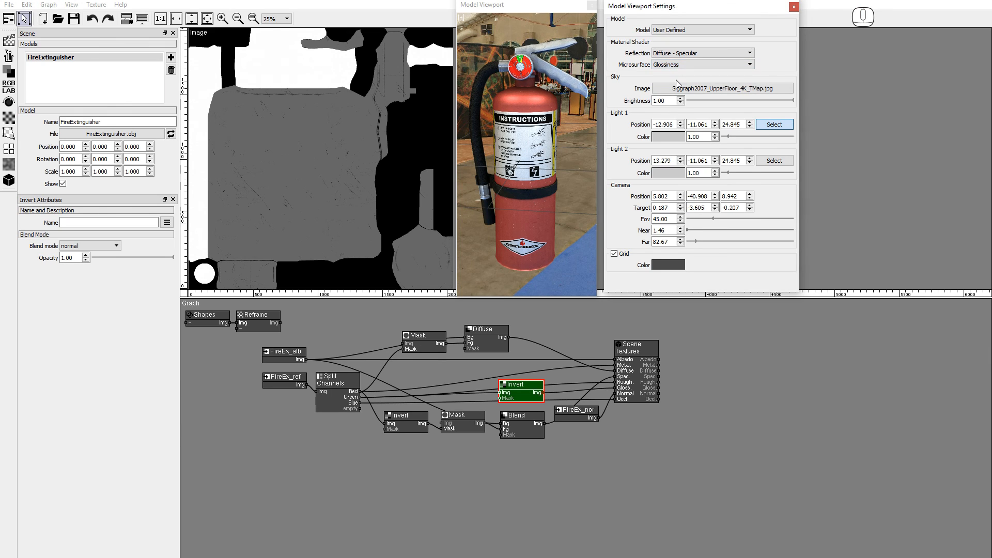
click(676, 65)
click(675, 73)
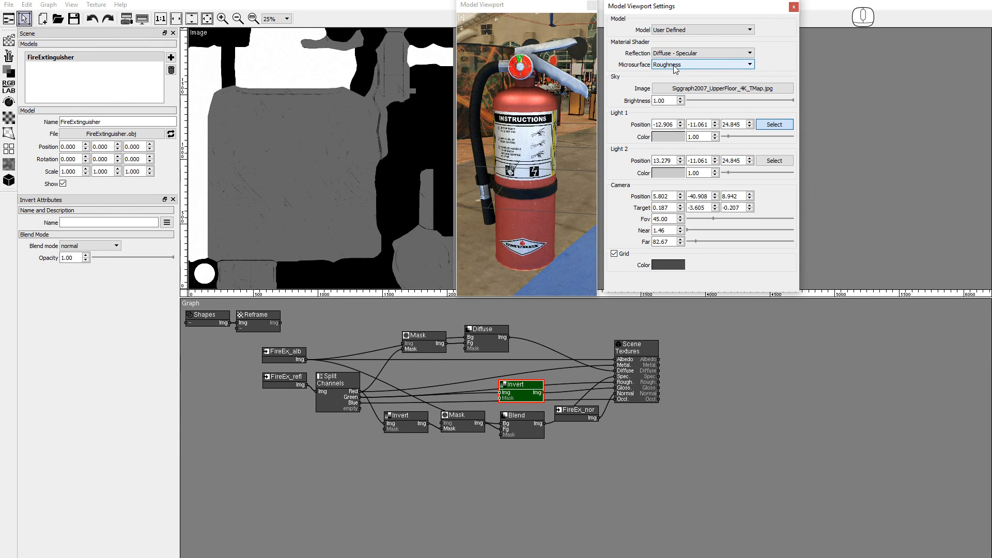
click(675, 65)
click(674, 78)
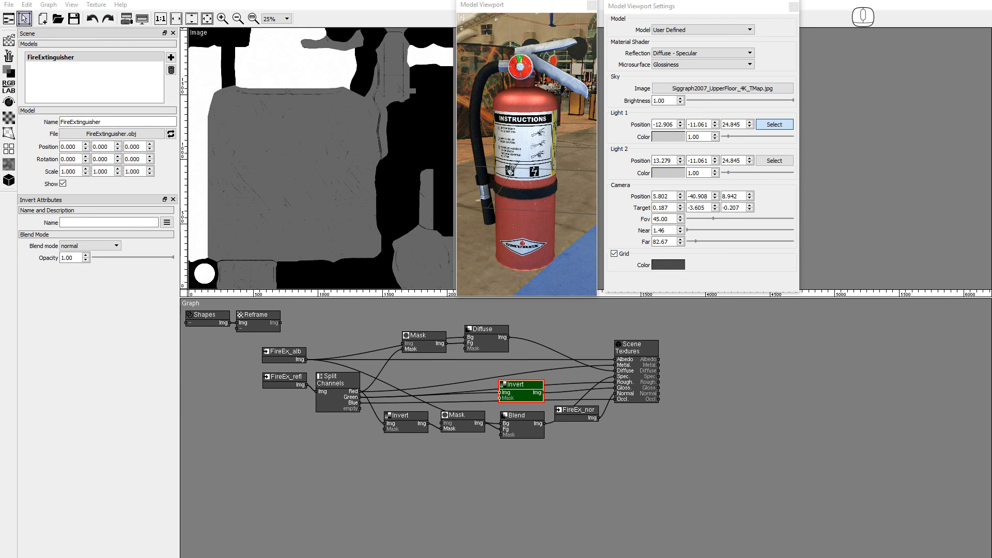
Add a Writer node named Albedo to Scene Textures' Albedo output, writing to fire_extinguisher_am.png in the Unity project's Textures folder
click(9, 73)
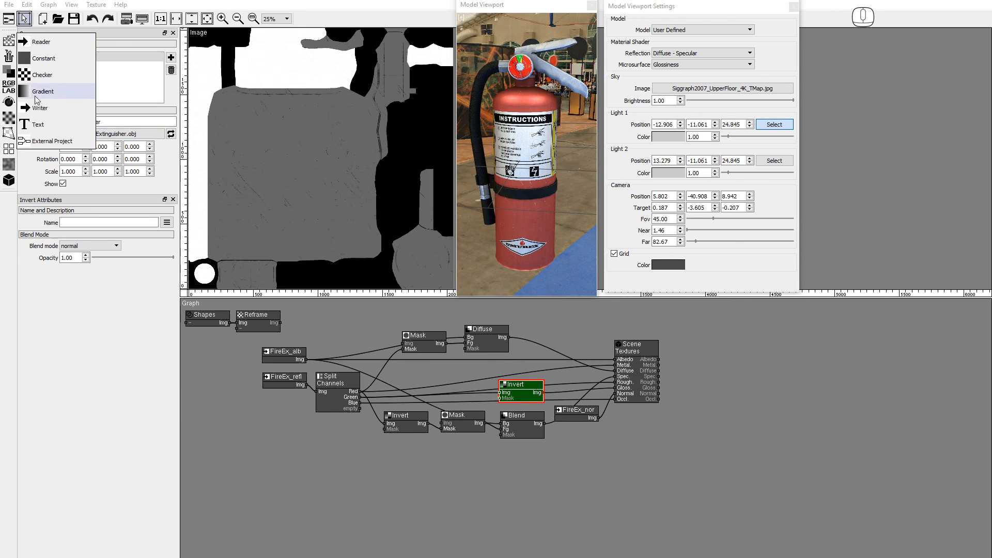
drag(49, 104, 49, 104)
drag(705, 336, 706, 336)
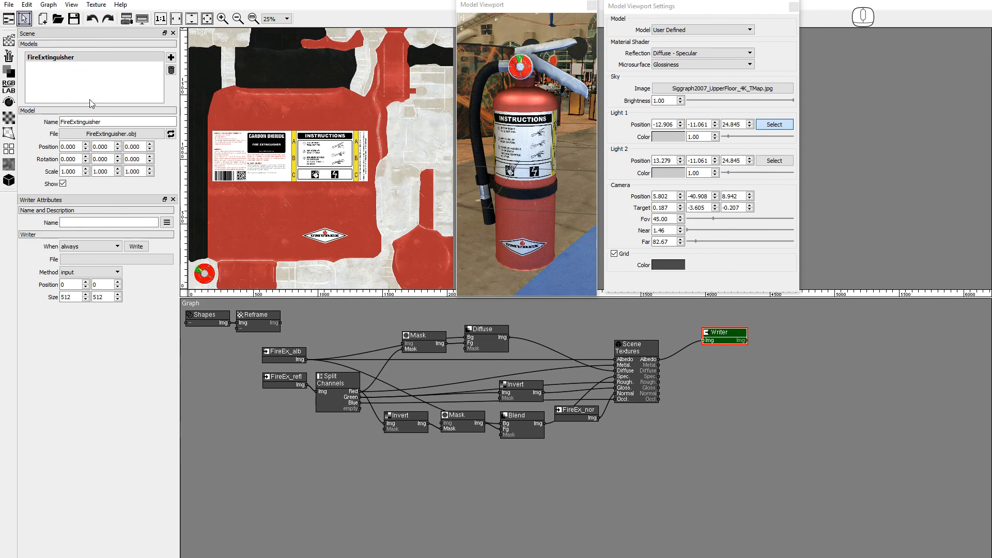
click(84, 222)
click(103, 260)
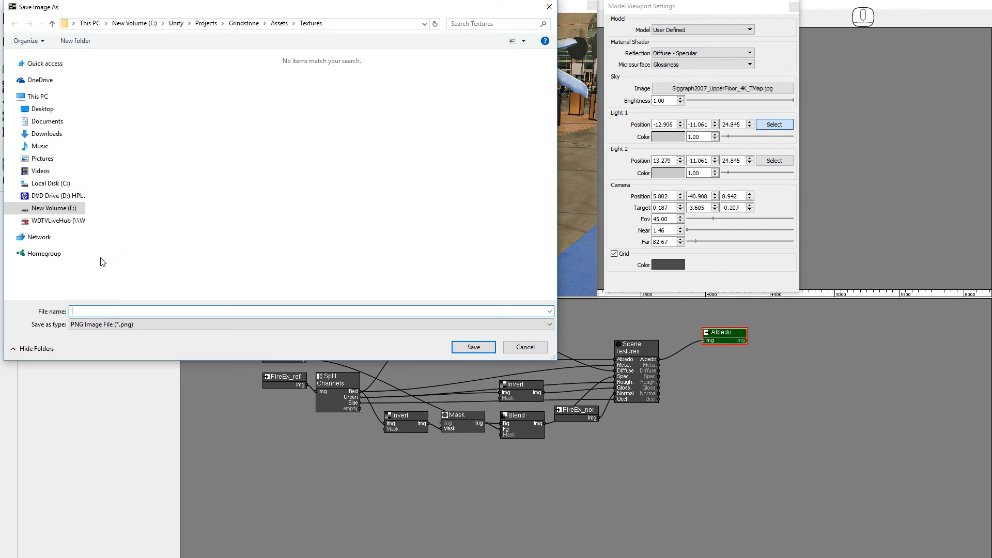
text(fire_extinguisher_)
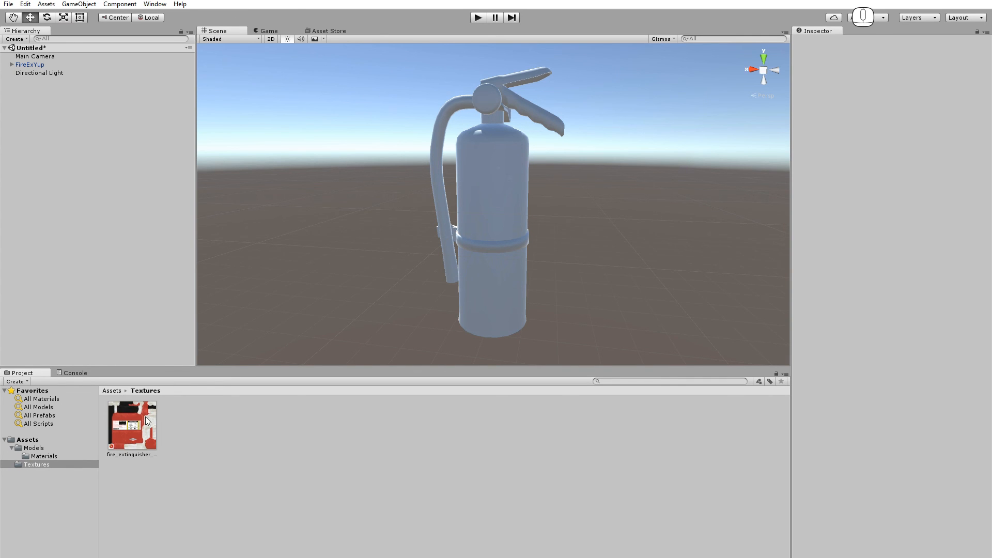
Switch to Unity and assign the exported extinguisher albedo texture to the FireEx.AM material
click(44, 456)
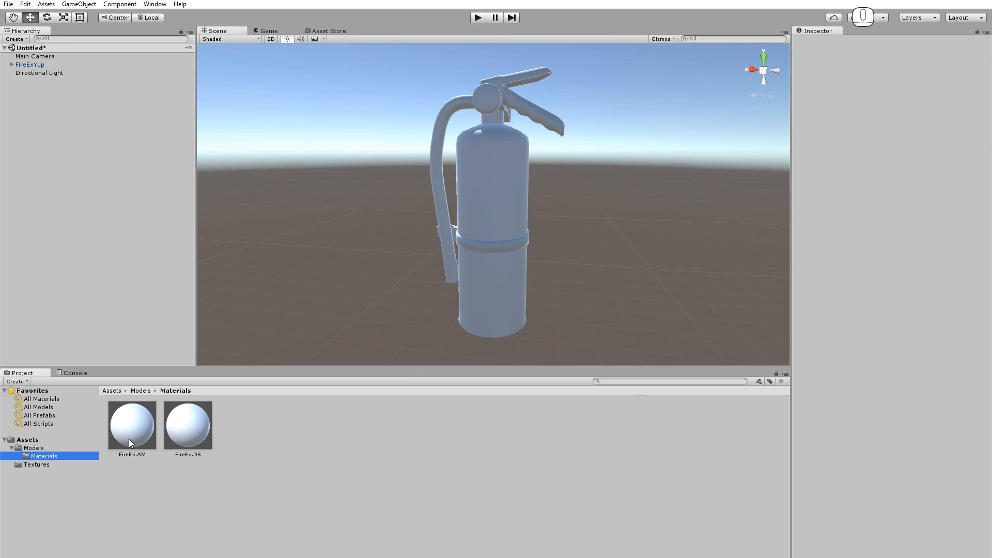
click(129, 438)
click(45, 464)
drag(300, 310, 804, 86)
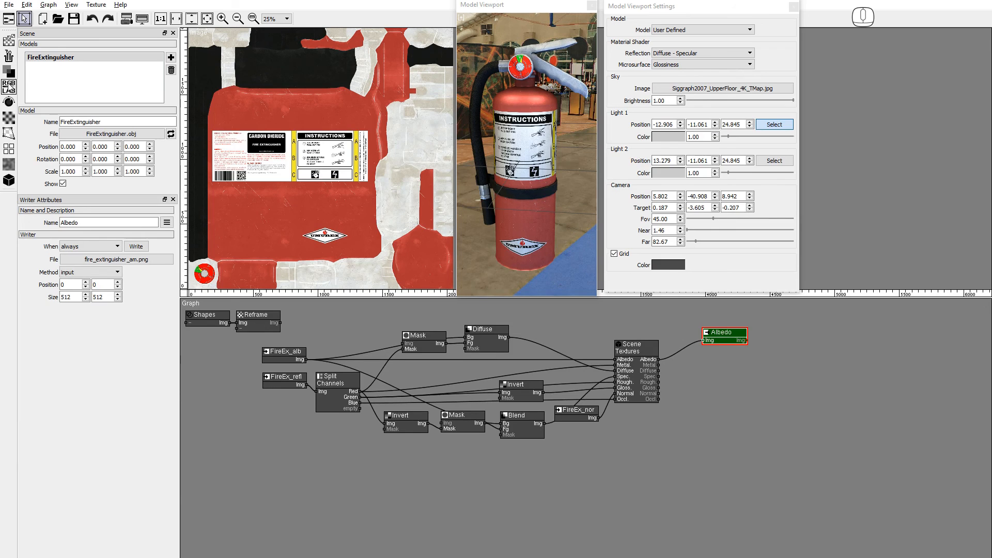
Add a Join Channels node and feed its Red, Green and Blue inputs from Scene Textures' Metal output
click(10, 88)
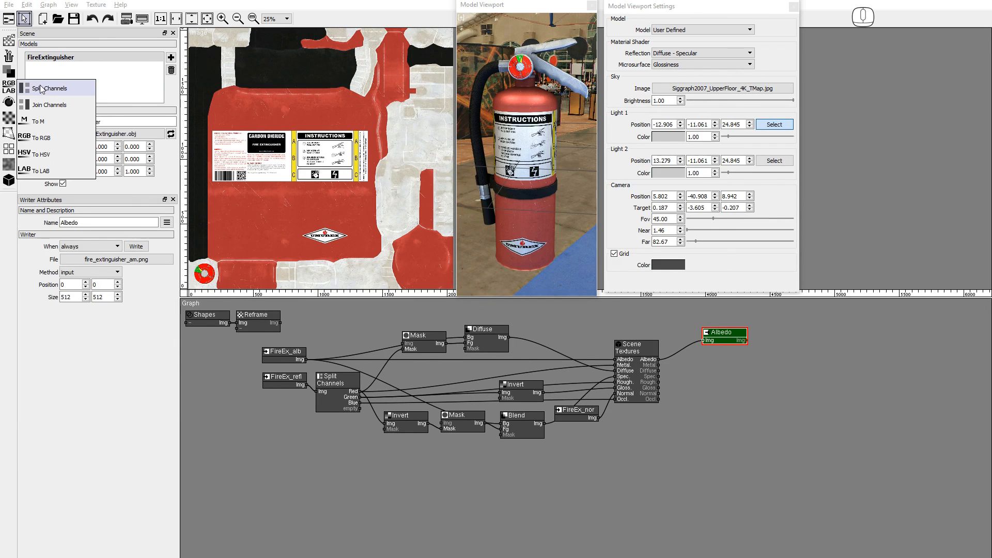
drag(39, 105, 444, 279)
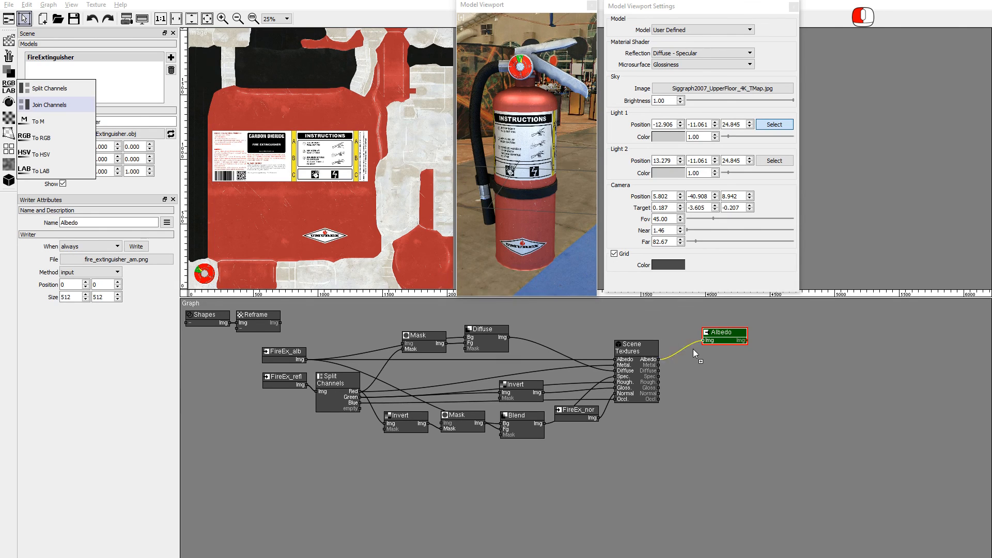
drag(693, 349, 702, 380)
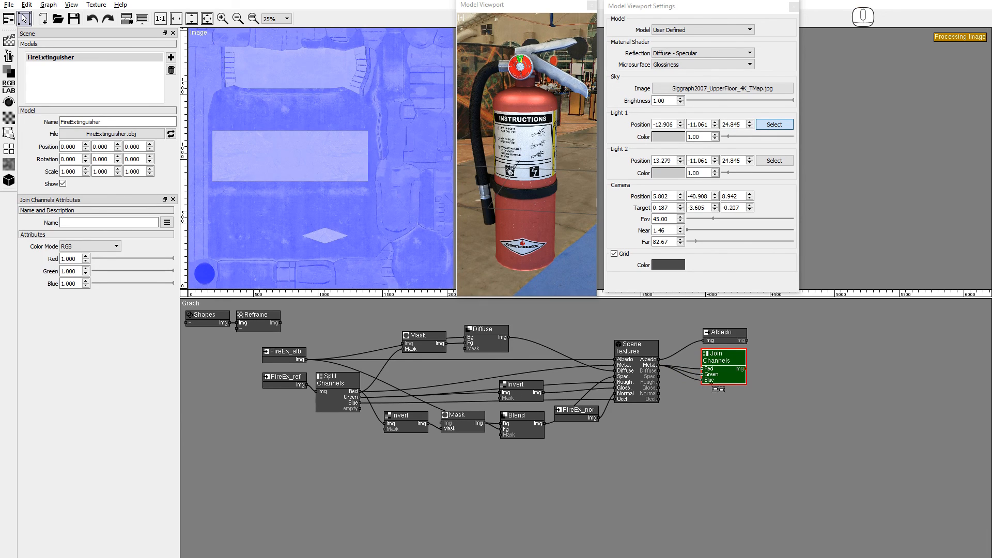
Set the Join Channels color mode to RGBA and connect Scene Textures' Gloss. output to its Alpha input
click(93, 246)
click(72, 258)
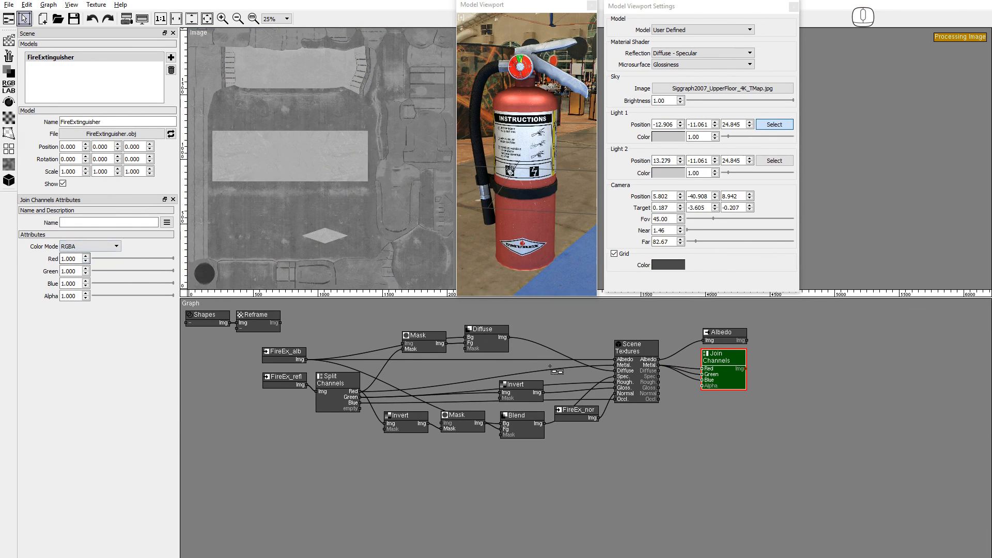
drag(659, 388, 700, 386)
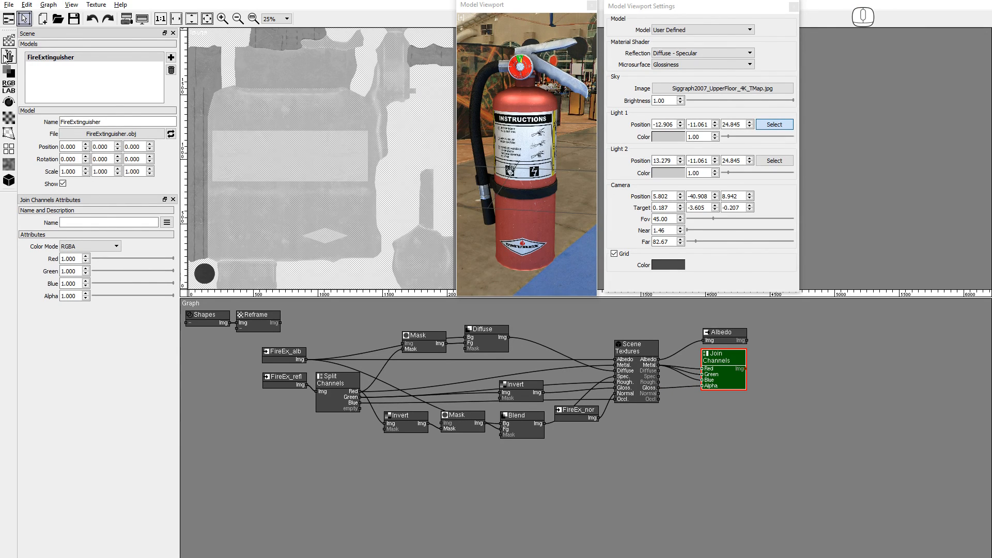
Add a Writer node named Metal Gloss to the Join Channels output, writing to fire_extinguisher_mgm.png in the Textures folder
click(9, 40)
click(40, 107)
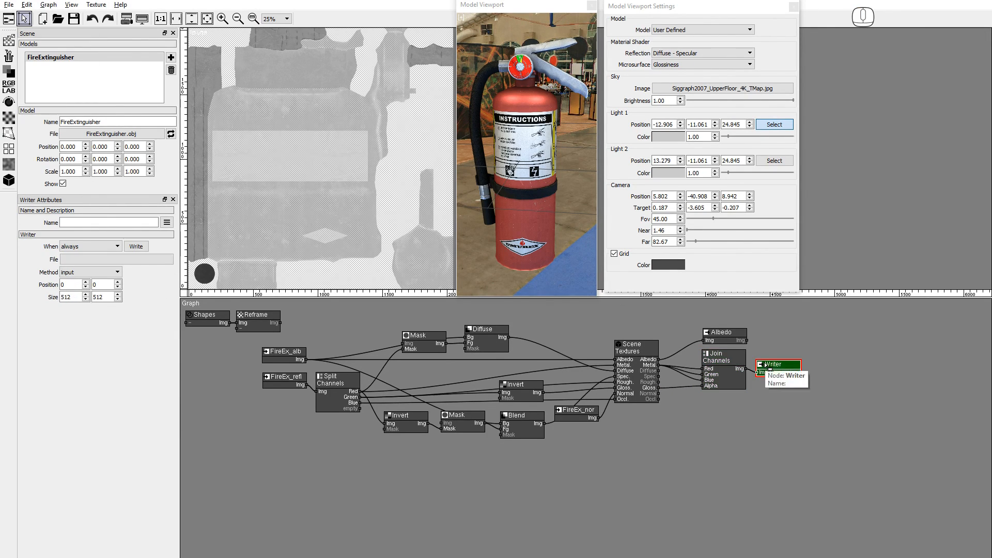
click(80, 223)
text(Metal Gloss)
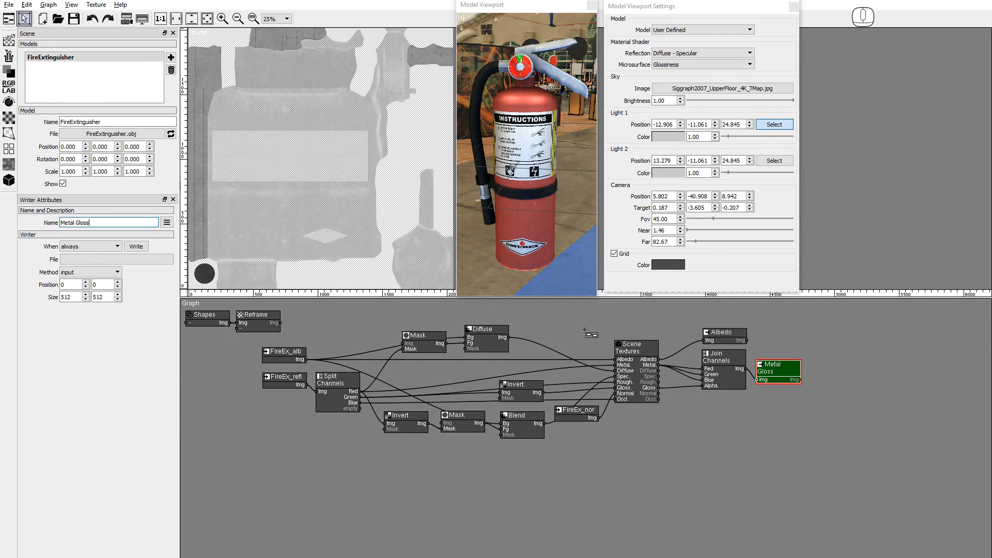
click(128, 259)
click(121, 77)
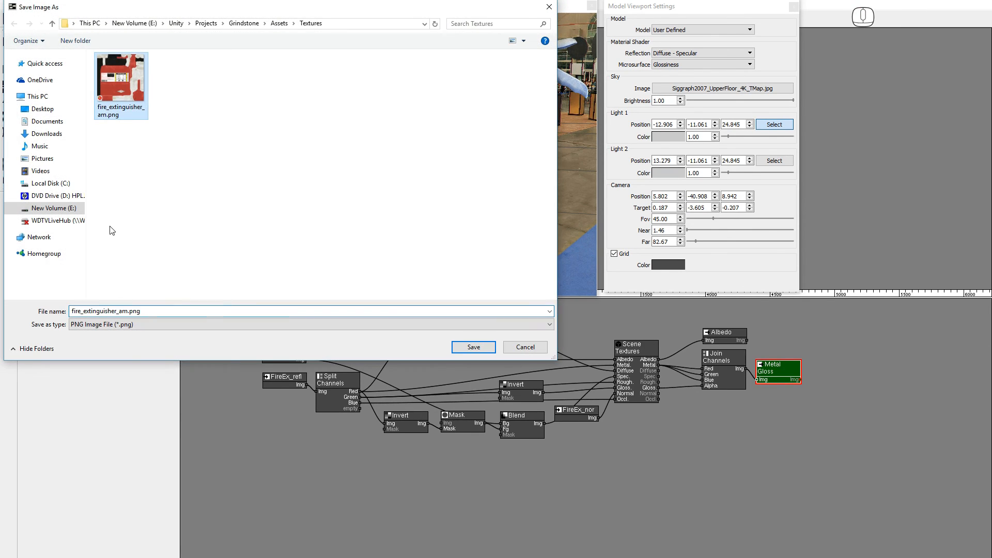
click(122, 311)
text(mg)
key(Return)
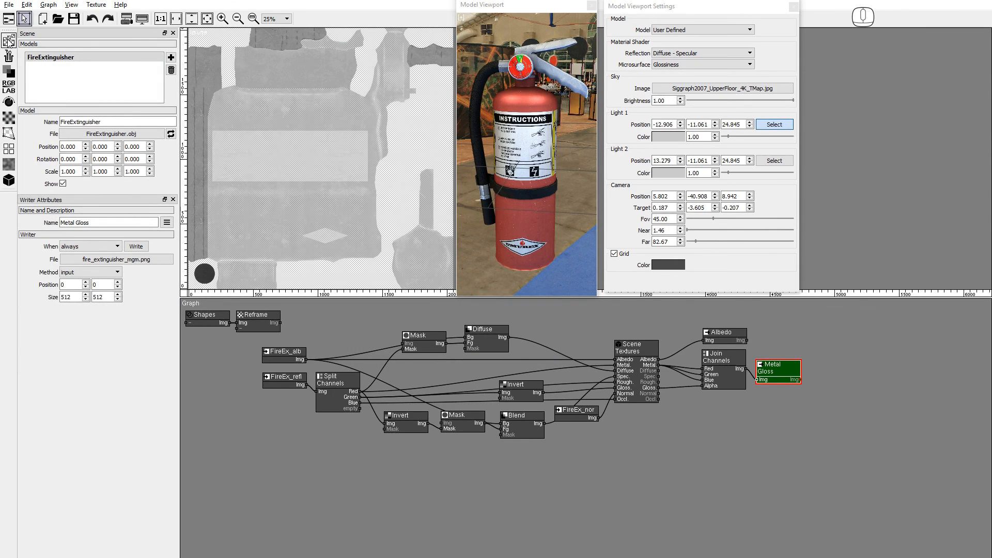
Add a Writer node named Normal to Scene Textures' Normal output, writing to fire_extinguisher_nm.png in the Textures folder
click(9, 41)
drag(36, 103, 703, 419)
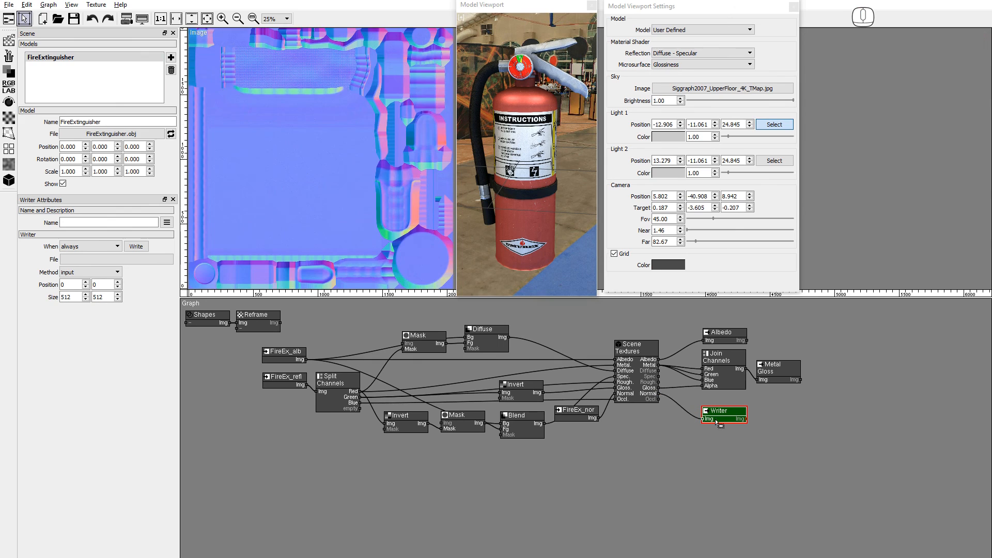
click(124, 261)
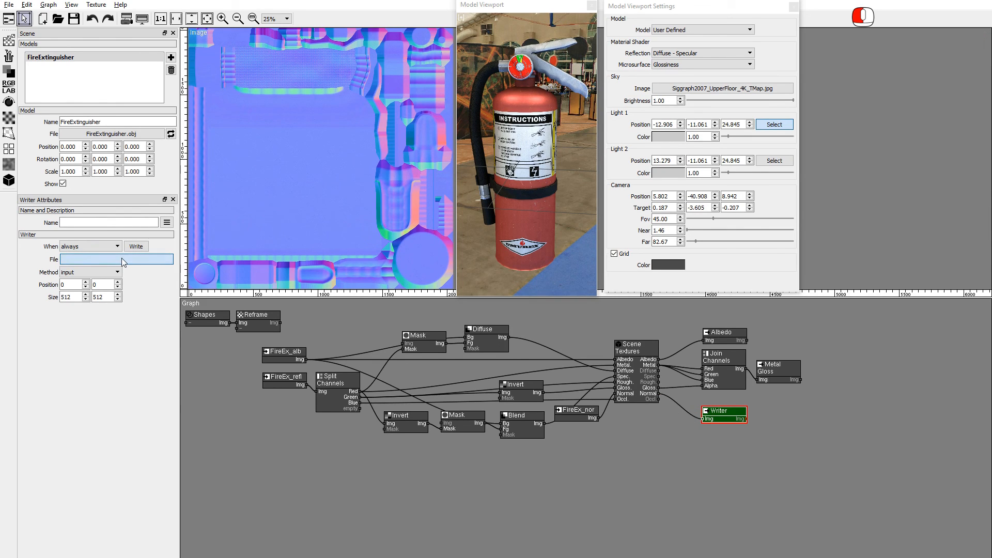
click(117, 222)
text(Normal)
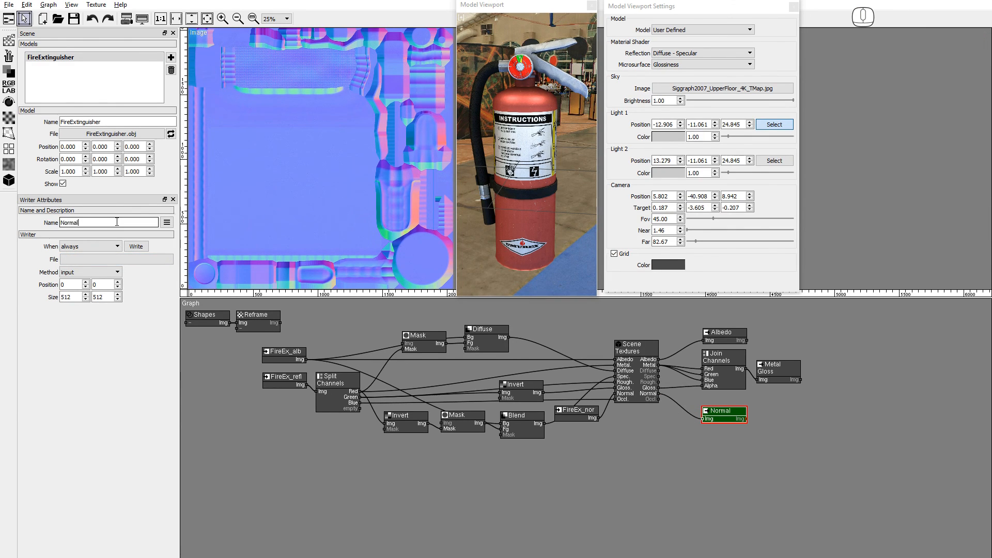
double_click(115, 258)
click(120, 77)
click(119, 312)
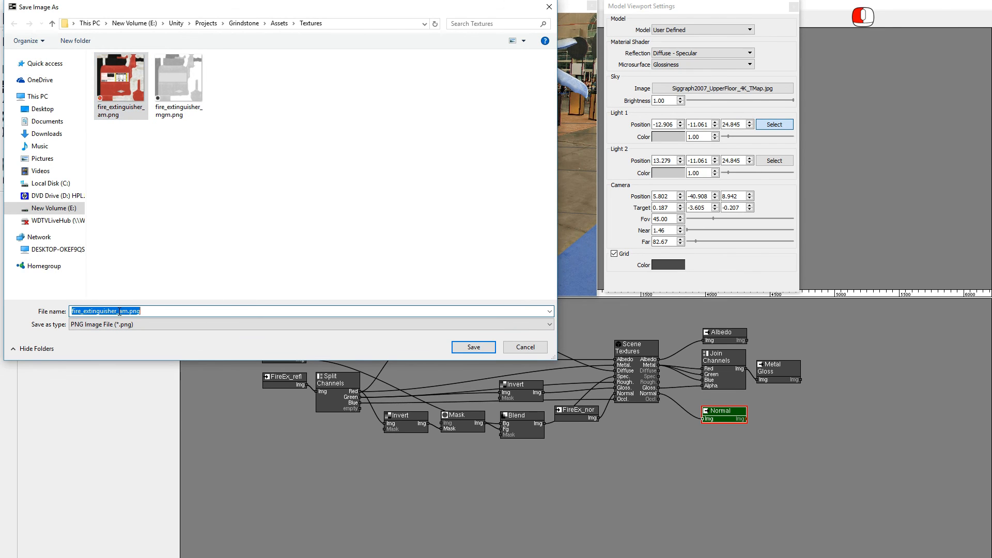
drag(118, 312, 121, 312)
text(n)
key(Return)
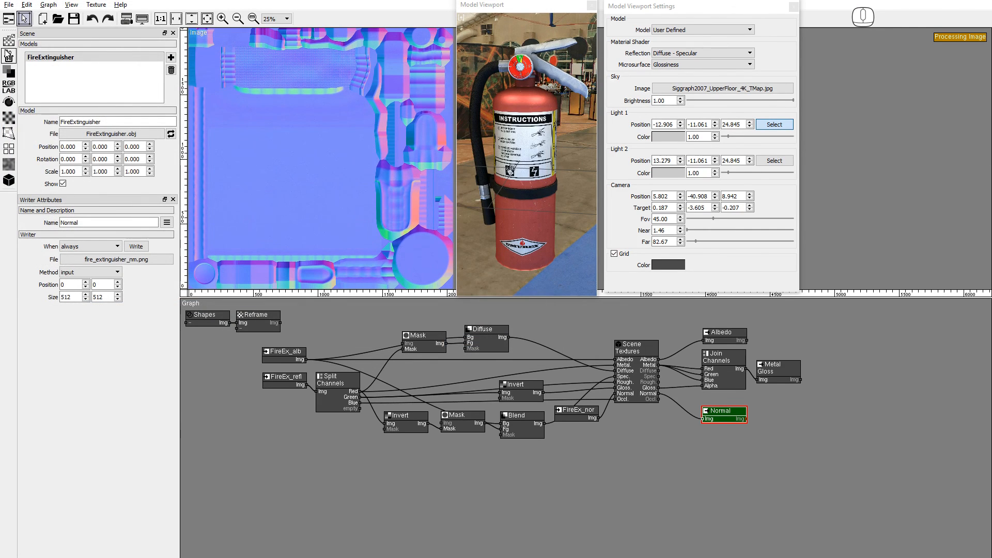
Add a Writer node named Occlusion to Scene Textures' Occl. output, writing to fire_extinguisher_om.png in the Textures folder
mouse_move(8, 40)
drag(48, 107, 704, 443)
click(87, 222)
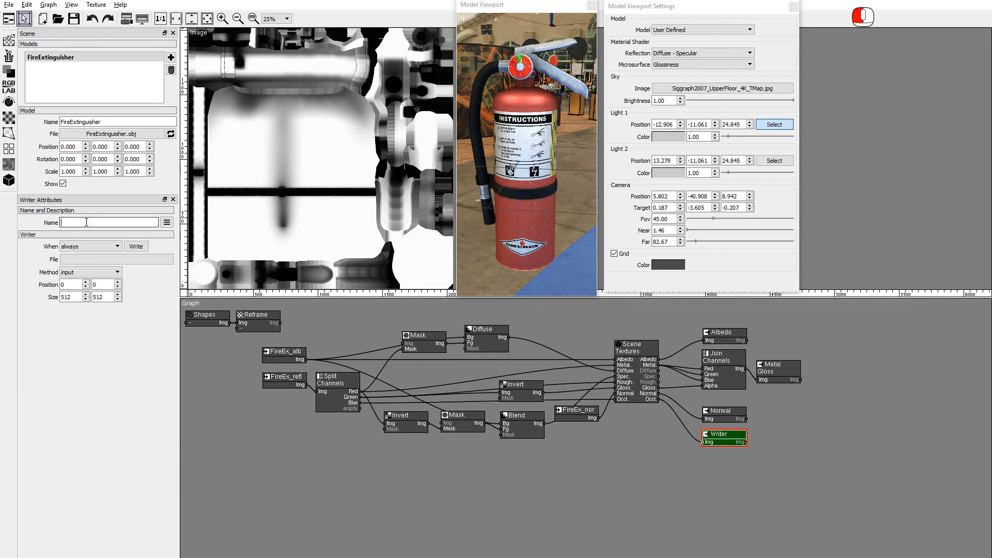
text(Occlusion)
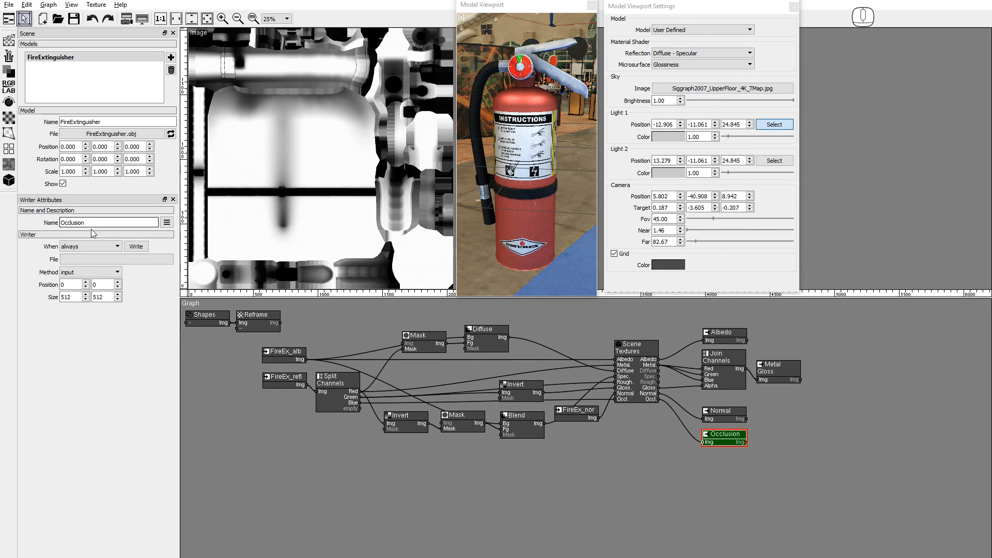
click(136, 246)
click(139, 111)
drag(118, 311, 122, 311)
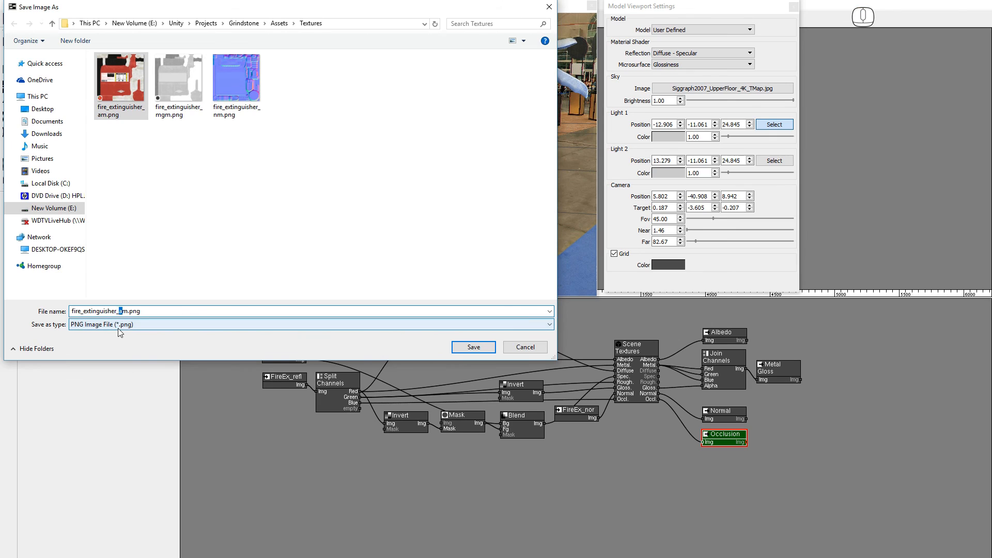
text(mg)
key(Return)
Switch to Unity and assign the metal-gloss, normal and occlusion textures to FireEx.AM's matching map slots, marking the normal texture as a normal map
key(alt+Tab)
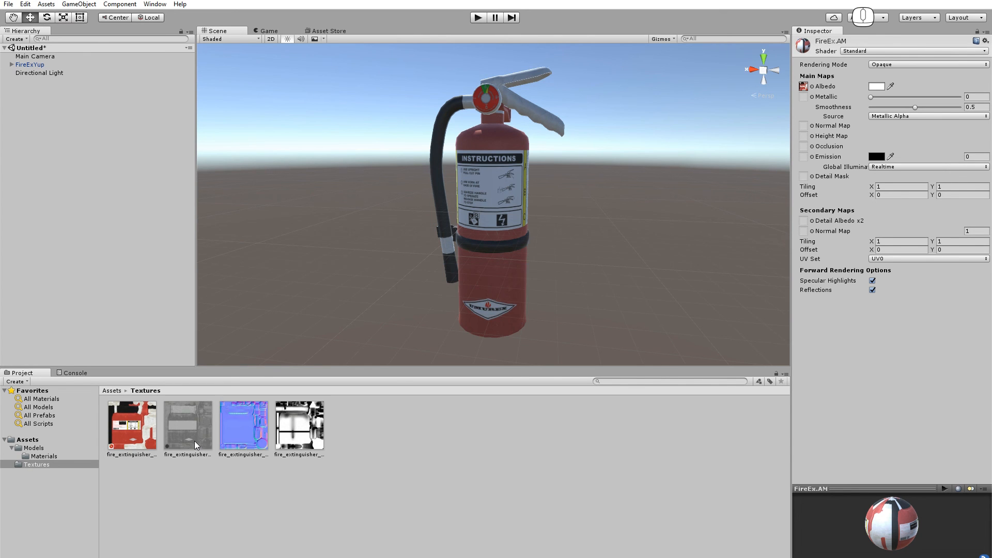
drag(196, 444, 802, 98)
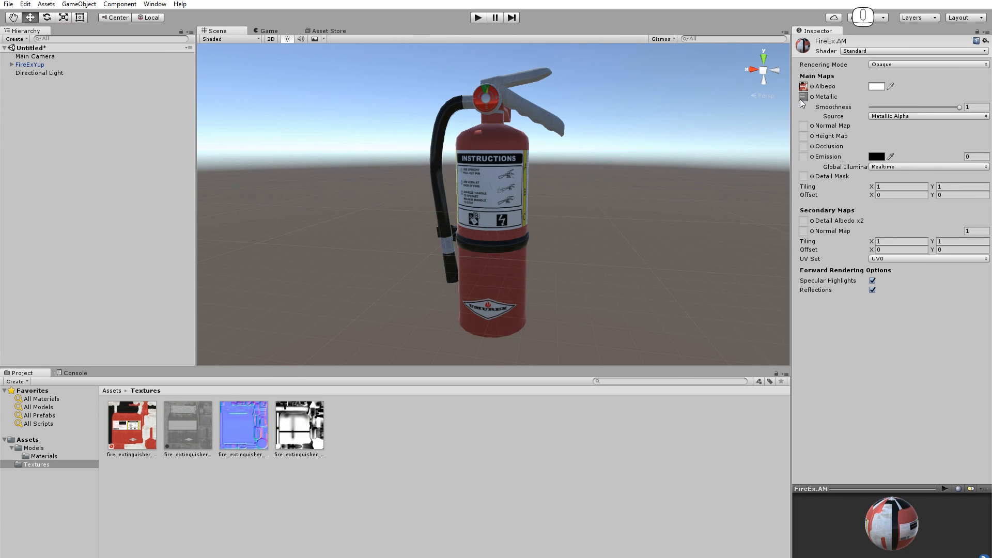
mouse_move(248, 433)
mouse_down()
mouse_move(783, 116)
mouse_move(803, 125)
mouse_up()
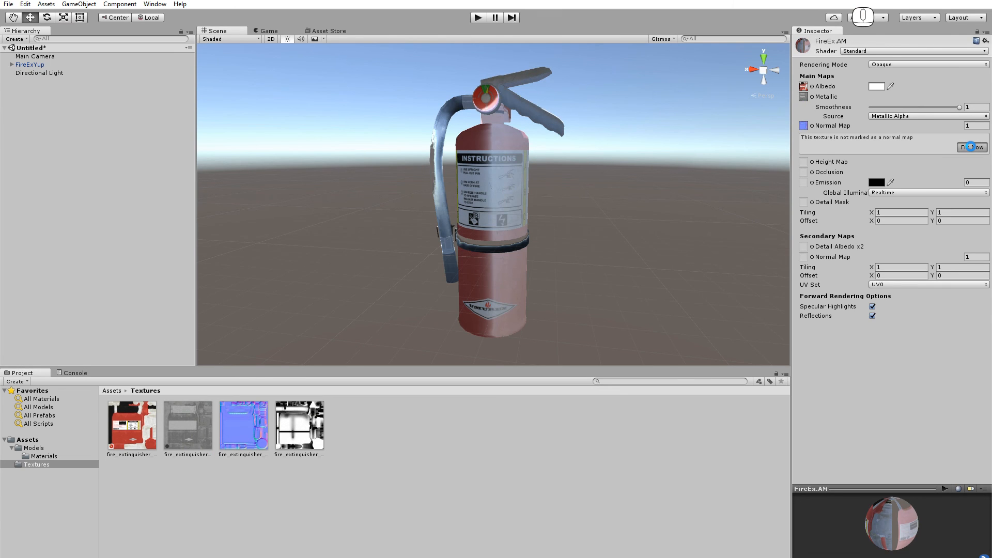
click(971, 146)
drag(310, 437, 614, 228)
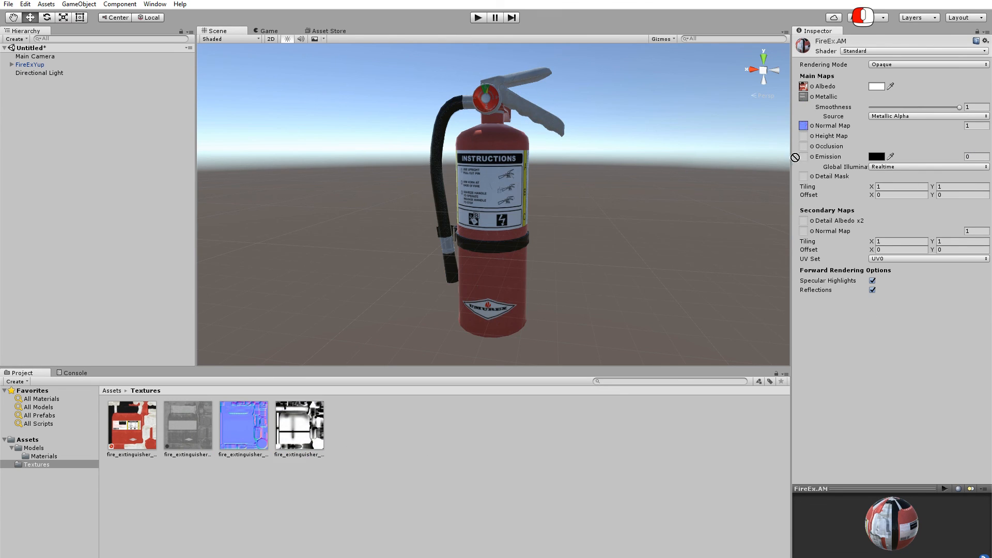
drag(795, 157, 804, 146)
alt+drag(510, 236, 465, 234)
Select the FireEx.DS material in the Materials folder, then return to the PixaFlux node graph
click(44, 455)
click(182, 436)
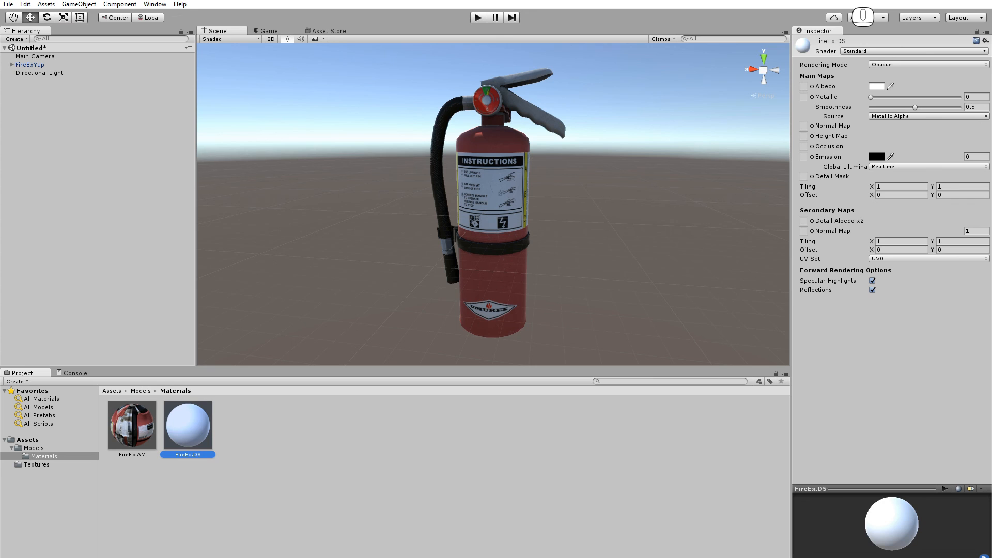
click(596, 557)
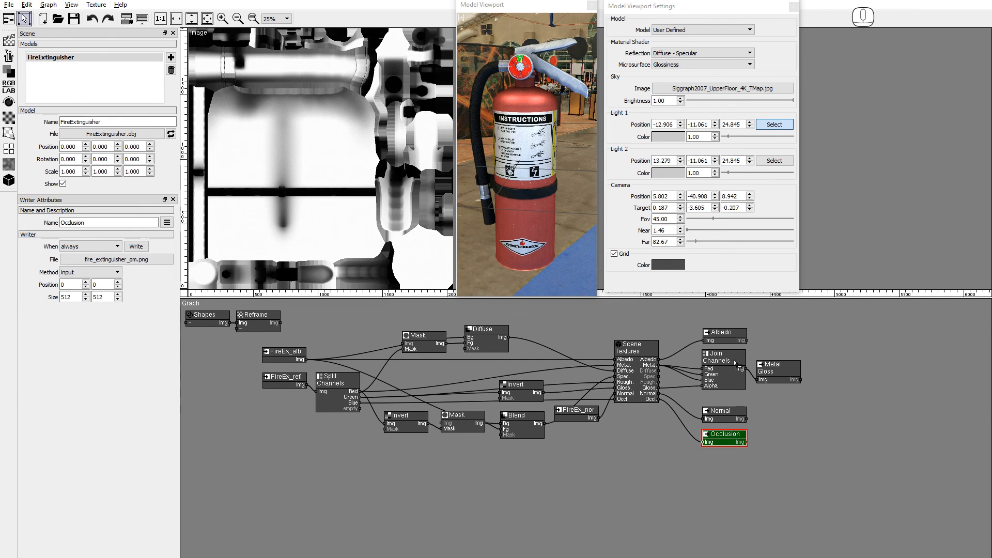
Move the Albedo writer up and add a Writer node named Diffuse below it, fed by Scene Textures' Diffuse output
drag(722, 333, 722, 312)
click(8, 40)
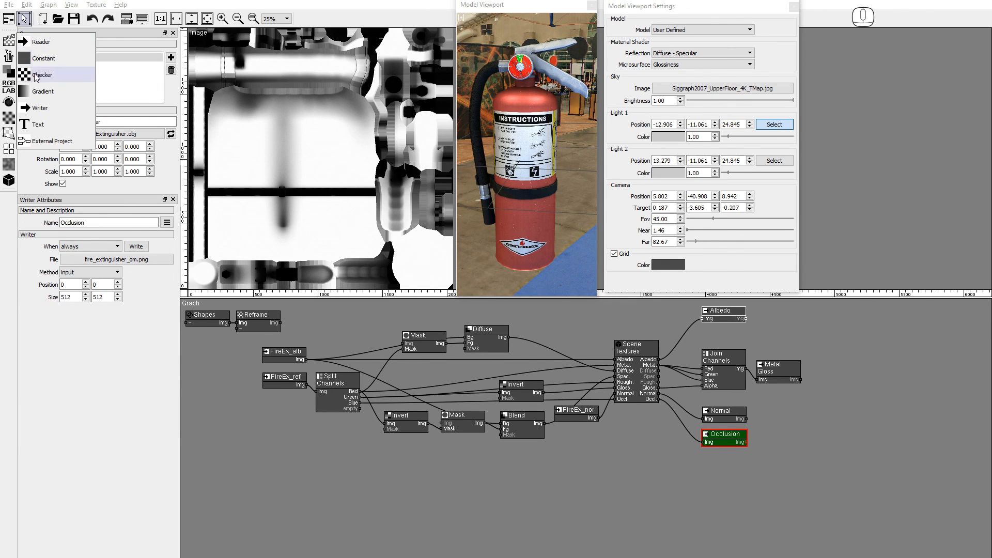
click(40, 107)
shift+click(702, 325)
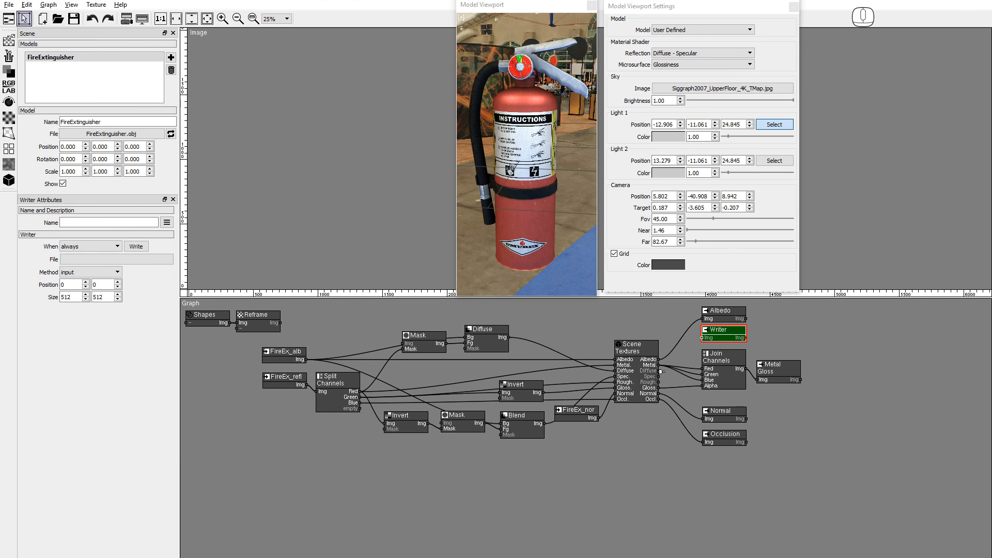
drag(661, 371, 702, 337)
text(e)
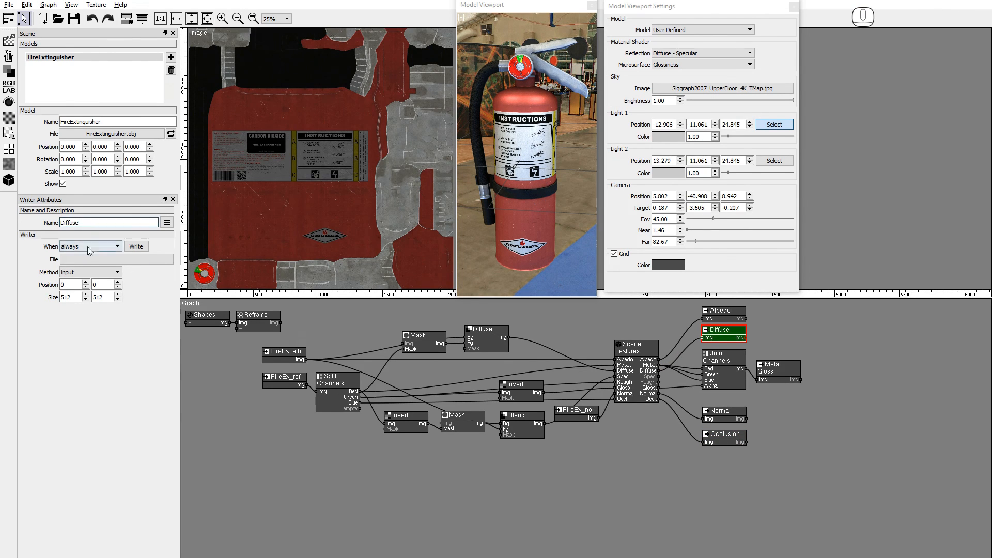
Set the Diffuse writer's output file to fire_extinguisher_dm.png in the Textures folder
click(136, 246)
click(121, 79)
click(119, 311)
key(Delete)
text(dm.png)
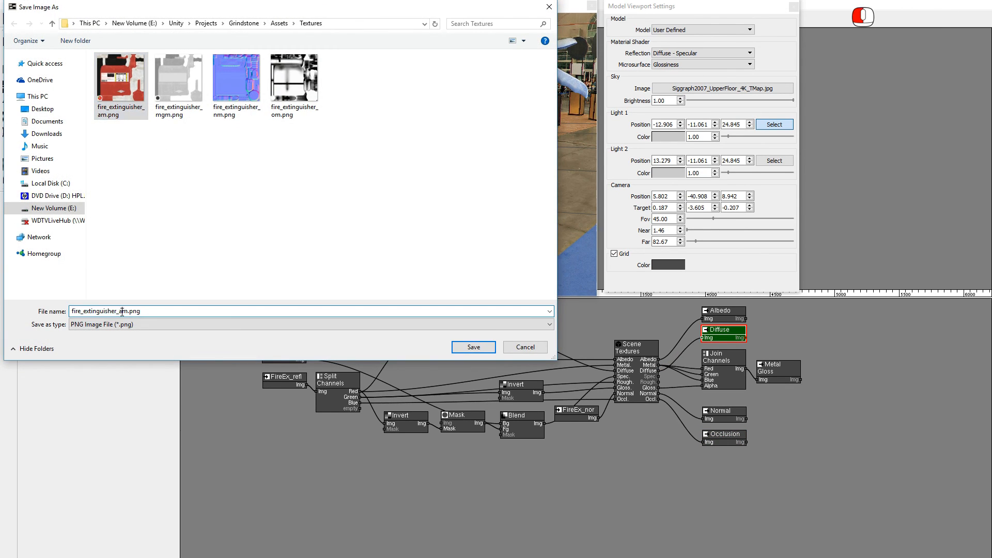
click(473, 347)
Move the Normal and Occlusion writers down and add a Split Channels node above them, fed by Scene Textures' Spec. output
drag(713, 430, 718, 475)
click(9, 71)
click(48, 88)
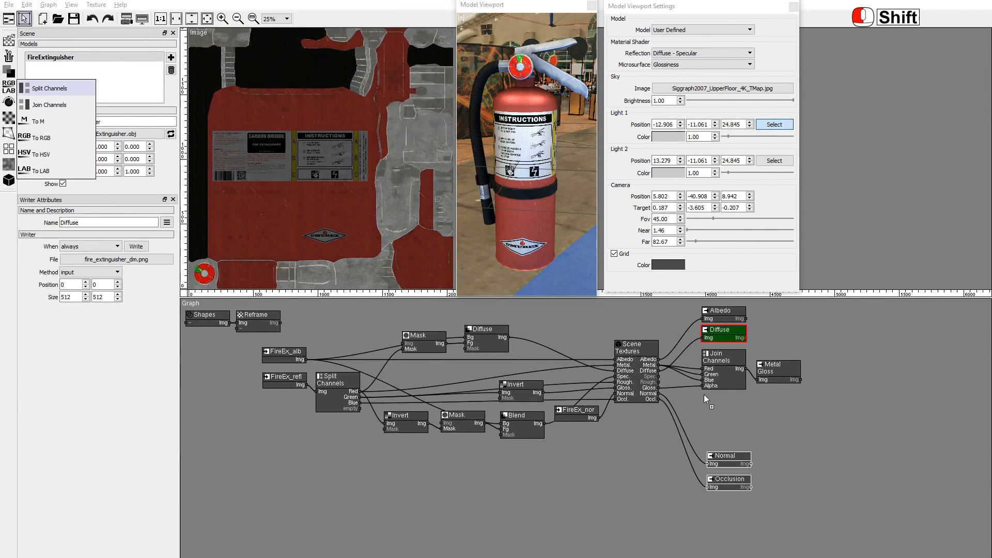
shift+click(703, 396)
drag(661, 377, 704, 414)
Add an RGBA Join Channels node fed by the specular Split Channels' Red, Green and Blue, with Scene Textures' Gloss. output as Alpha
click(9, 71)
click(48, 104)
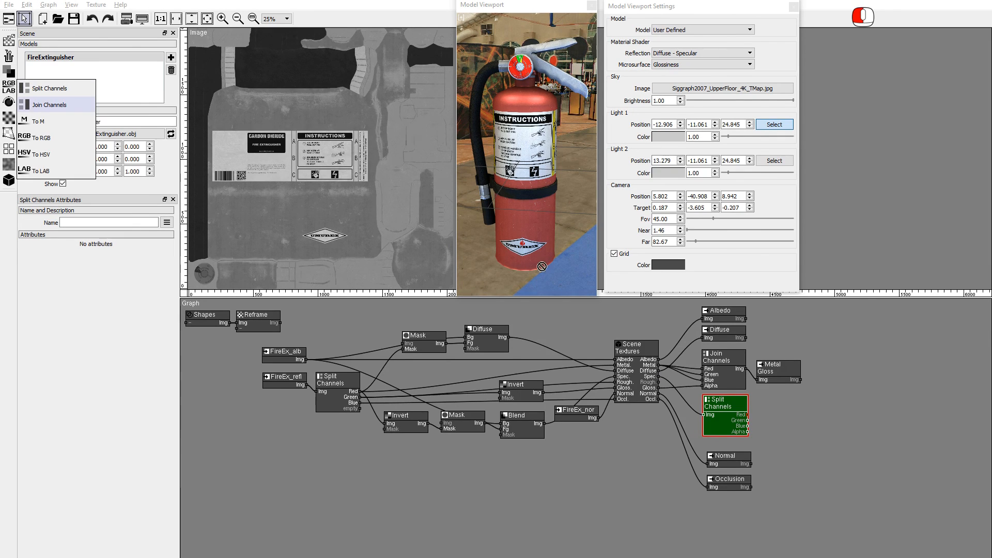
shift+click(758, 397)
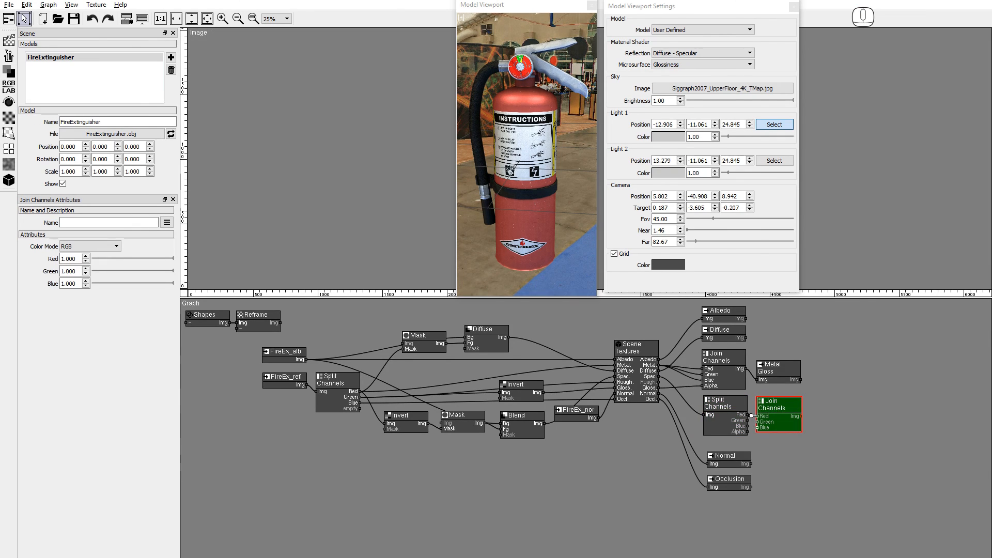
drag(747, 416, 757, 427)
click(81, 247)
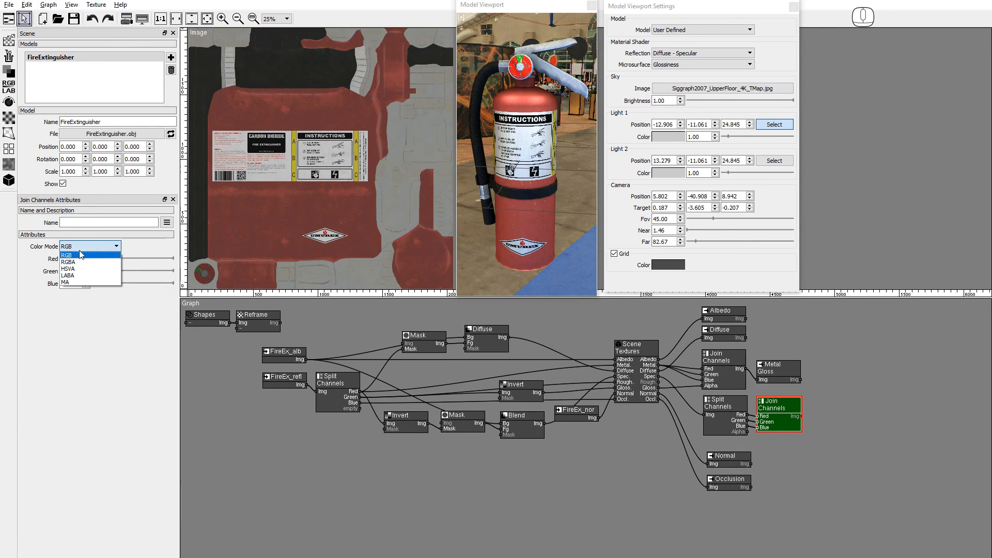
click(72, 260)
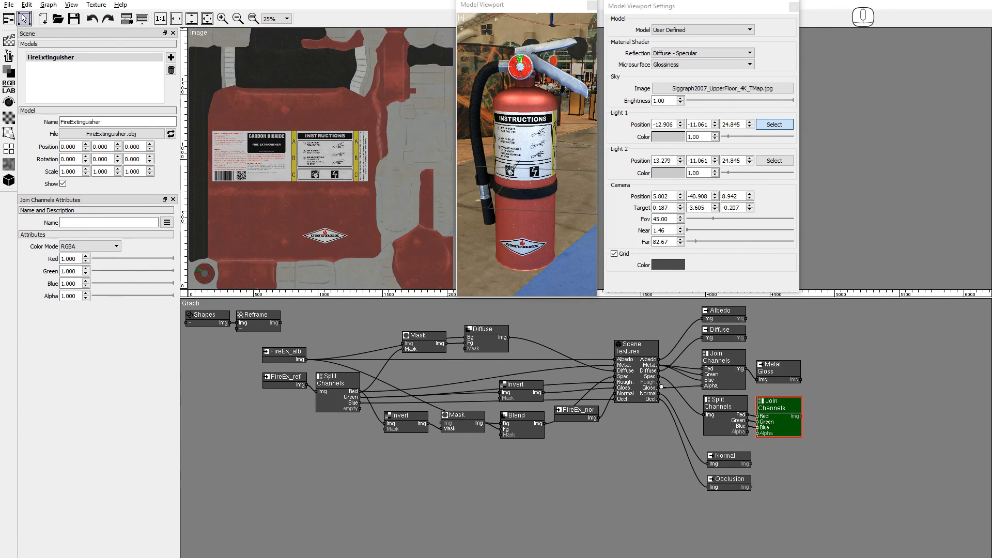
drag(662, 387, 758, 432)
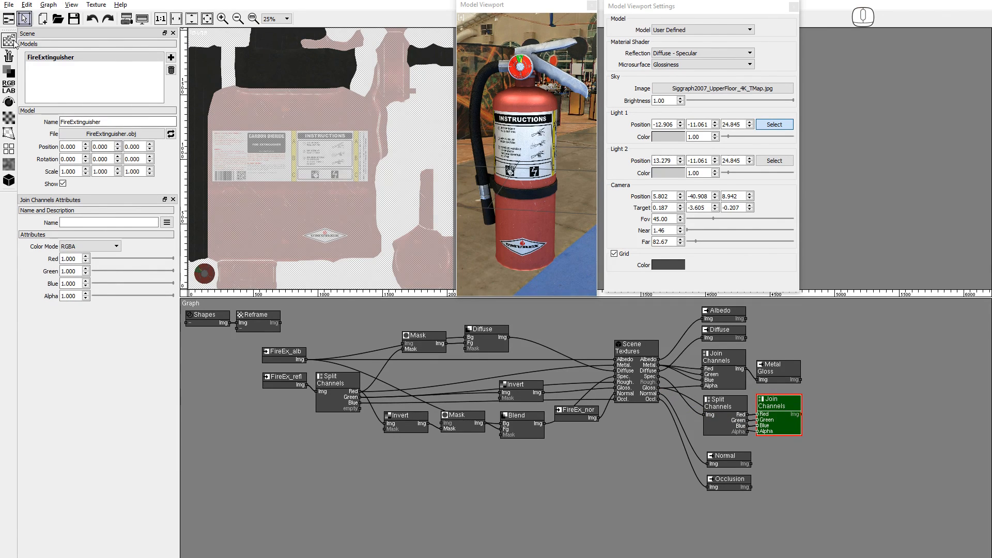
Add a Writer node named Specular Gloss, fed by the output of the specular Join Channels node
click(15, 41)
drag(48, 107, 814, 407)
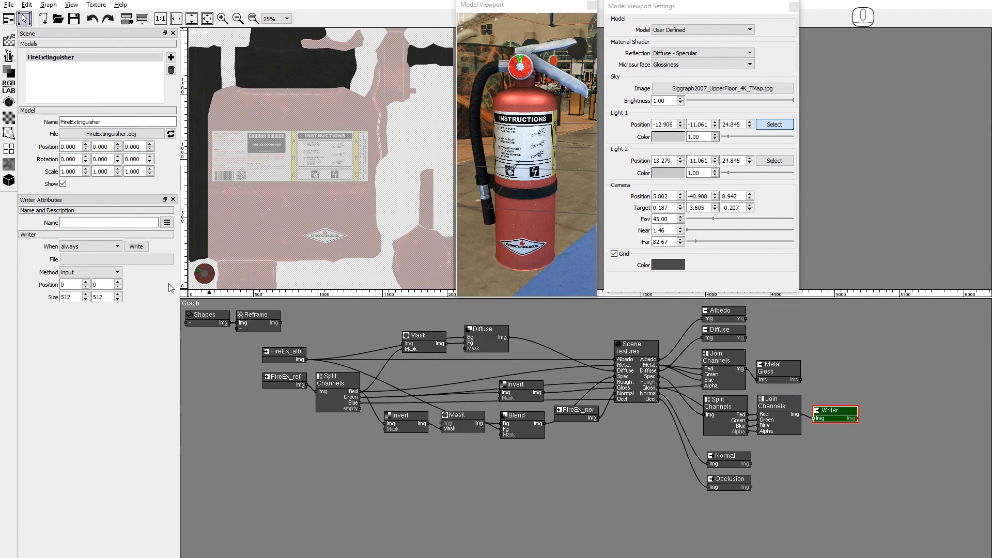
click(128, 223)
text(Specular Gloss)
Set the Specular Gloss writer's output file to fire_extinguisher_sgm.png in the Textures folder
click(116, 259)
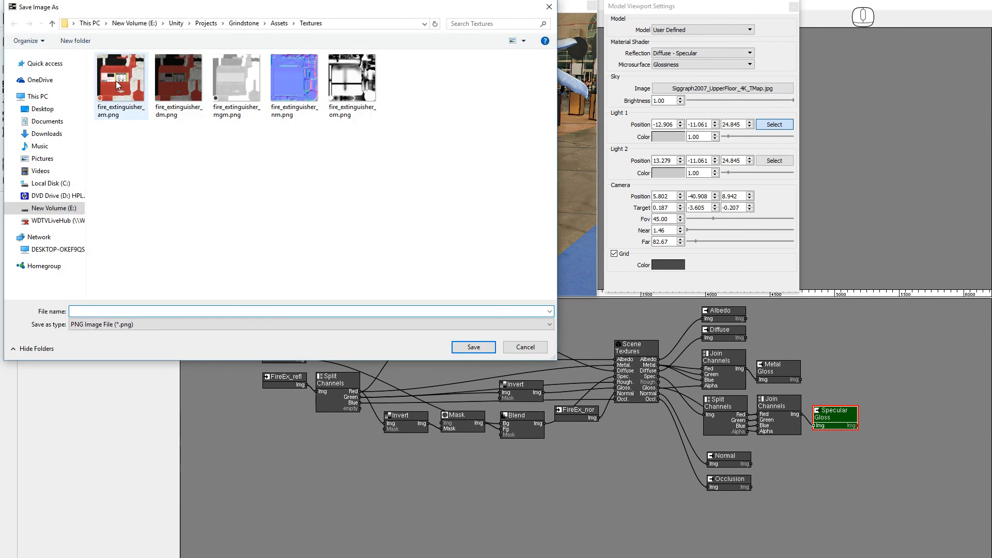
click(110, 82)
click(119, 311)
drag(118, 312, 122, 311)
text(sgm.png)
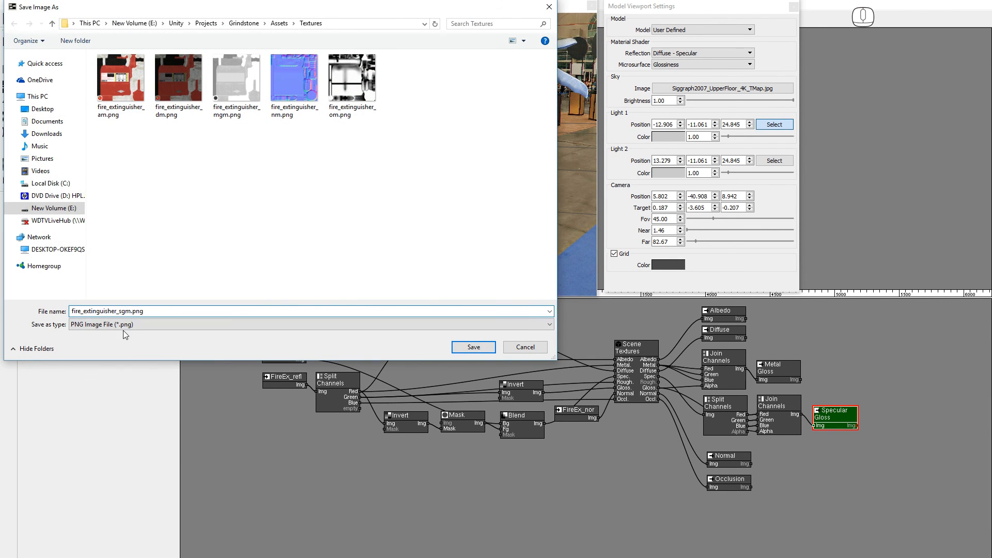
key(Return)
Switch to Unity and set the FireEx.DS material's shader to Standard (Specular setup)
click(494, 506)
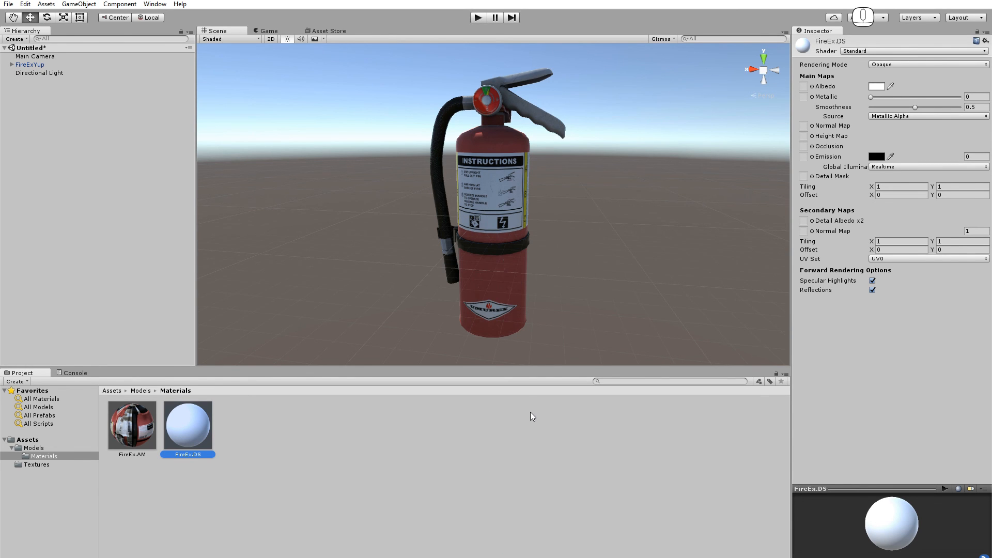
click(879, 50)
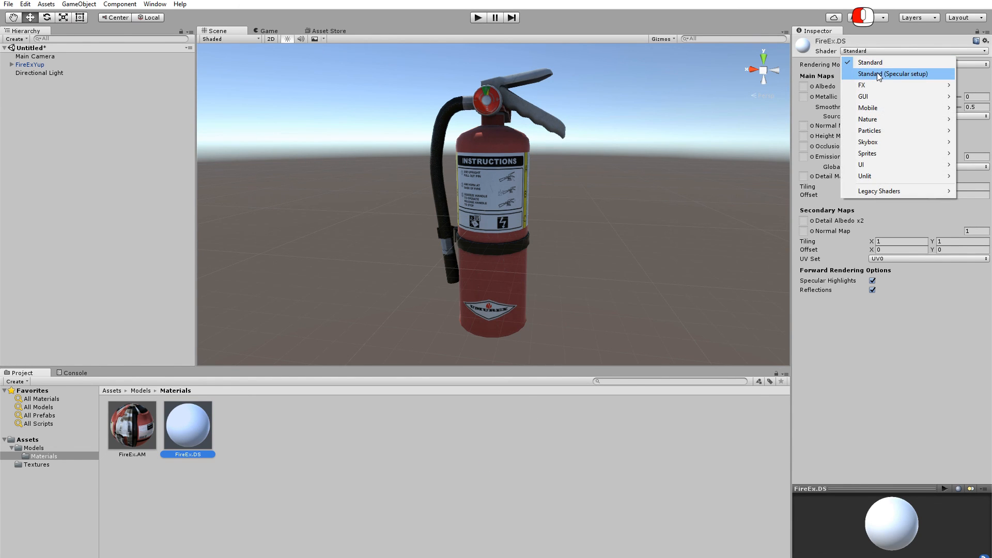
click(876, 73)
Assign the extinguisher's diffuse, specular-gloss, normal and occlusion textures to FireEx.DS's Albedo, Specular, Normal Map and Occlusion slots
click(37, 465)
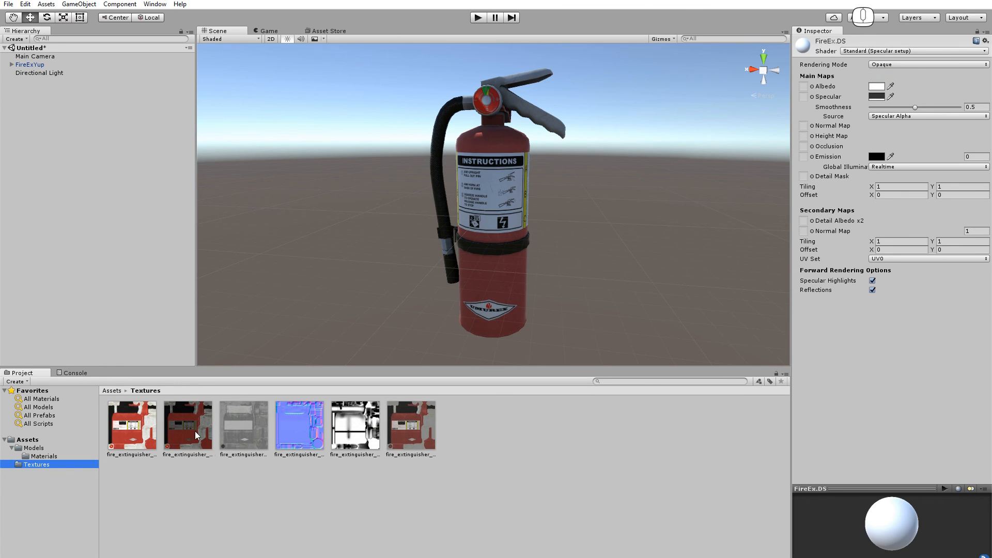
drag(196, 436, 808, 89)
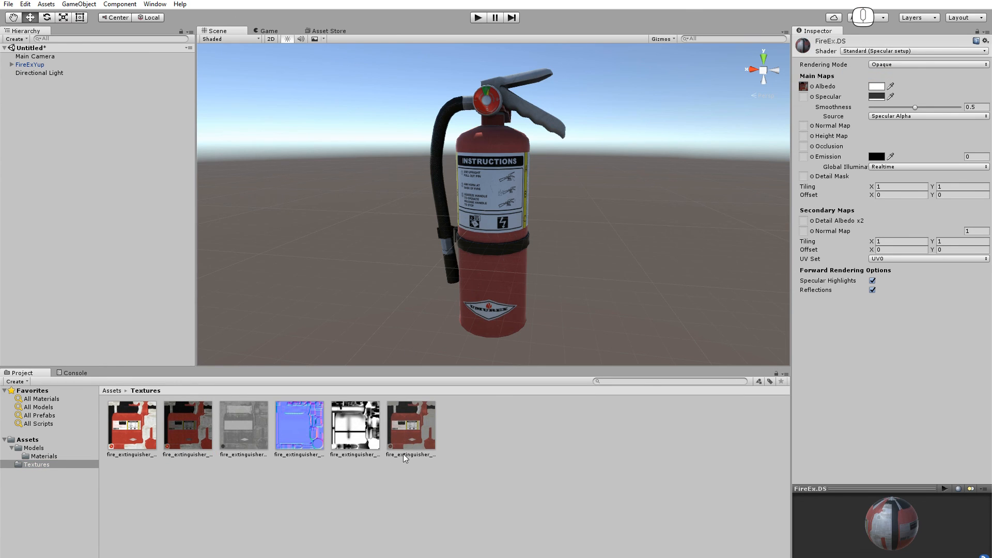
drag(405, 458, 734, 131)
drag(805, 100, 804, 97)
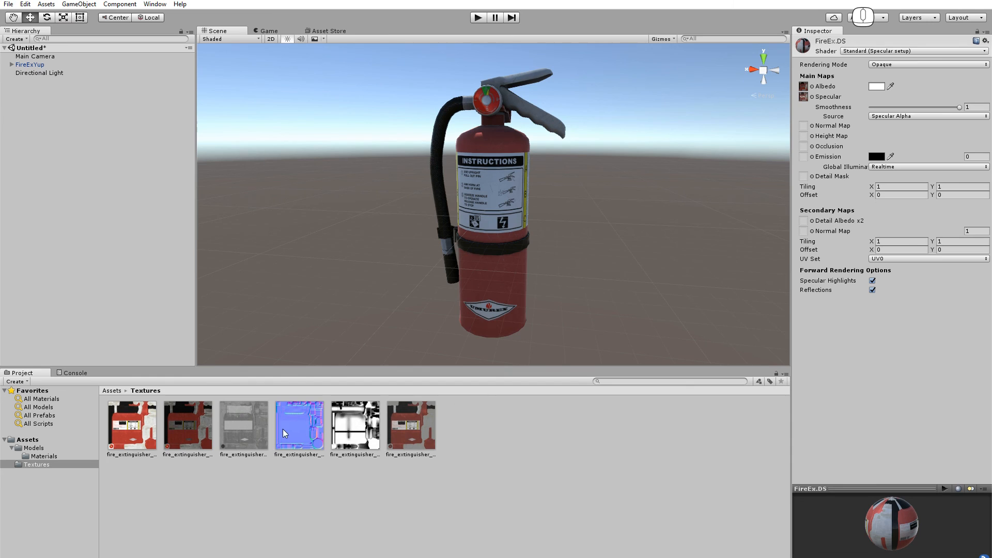
drag(284, 433, 804, 127)
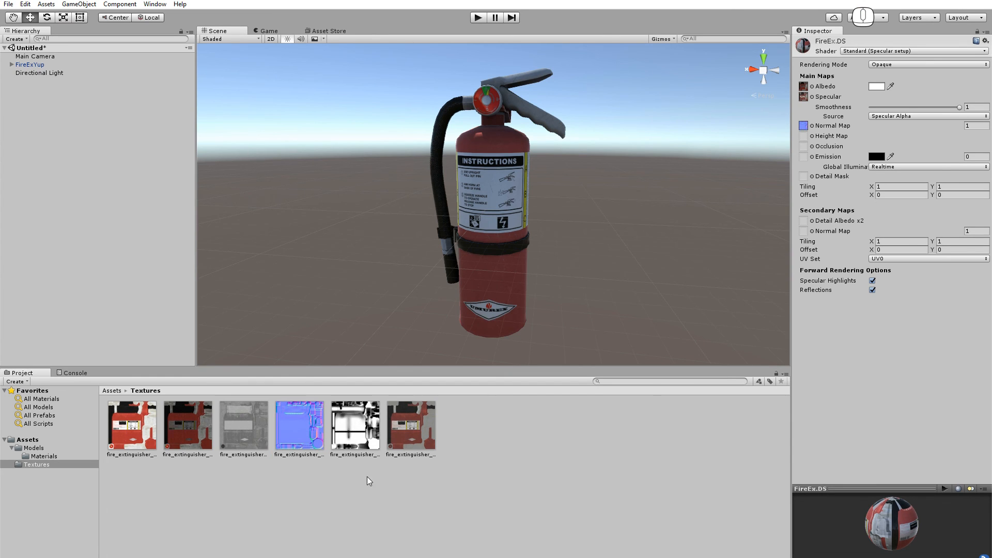
drag(355, 429, 804, 148)
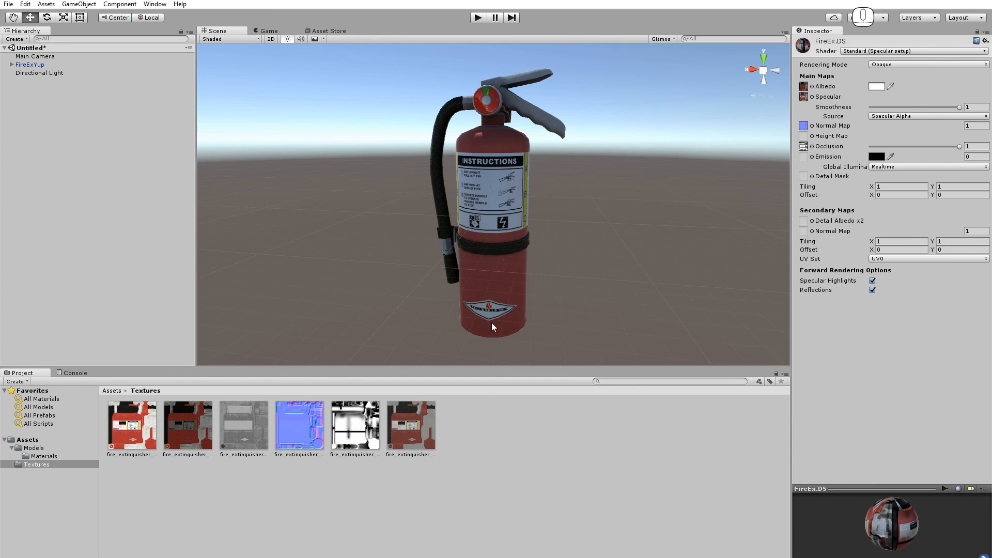
Apply the FireEx.DS and FireEx.AM materials alternately to the fire extinguisher model to compare their rendering
click(44, 456)
drag(187, 429, 494, 280)
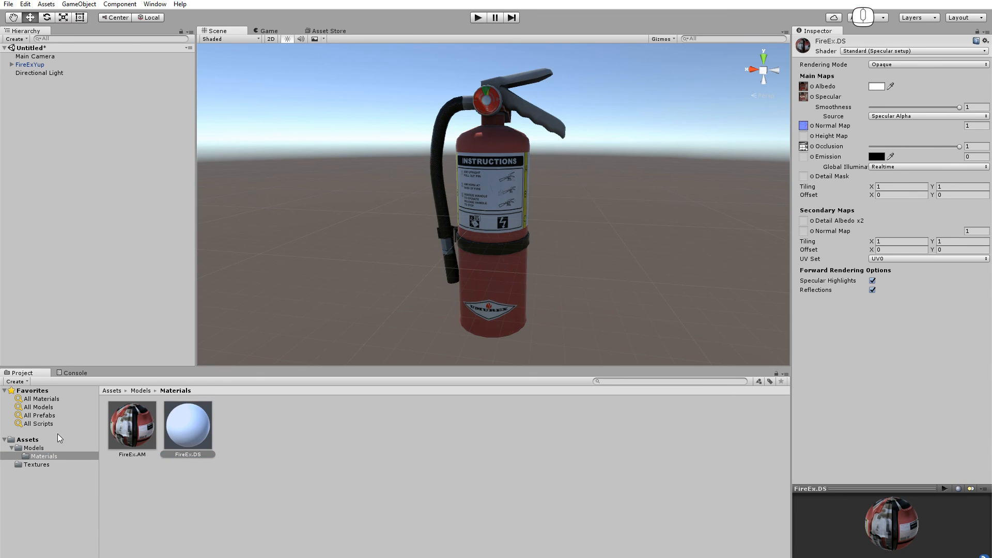
mouse_move(132, 427)
mouse_down()
mouse_move(250, 324)
mouse_move(498, 291)
mouse_up()
mouse_move(180, 441)
mouse_down()
mouse_move(232, 401)
mouse_move(480, 314)
mouse_up()
mouse_move(144, 414)
mouse_down()
mouse_move(510, 255)
mouse_move(483, 288)
mouse_move(526, 271)
mouse_up()
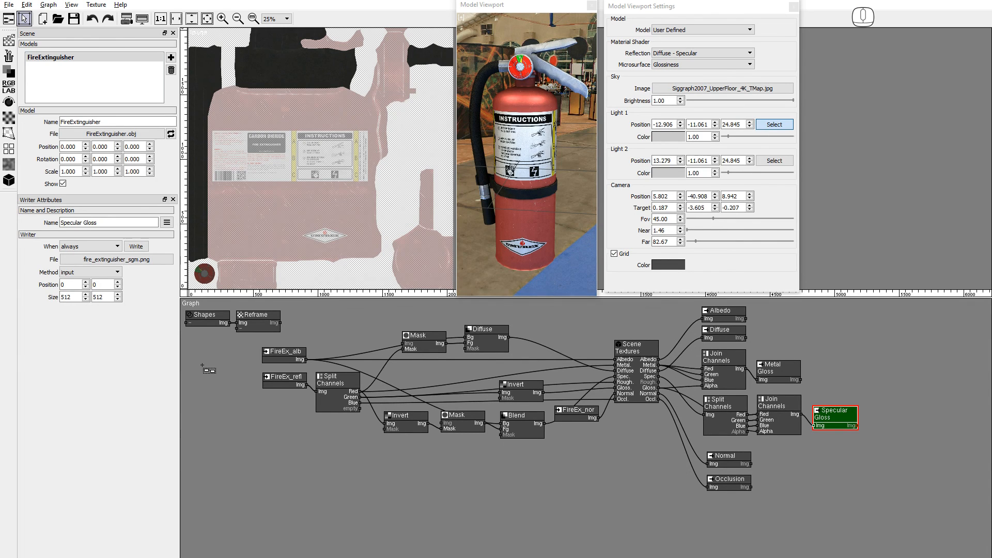
Switch back to the node graph and display the Shapes mask and the Reframe node's output
click(205, 320)
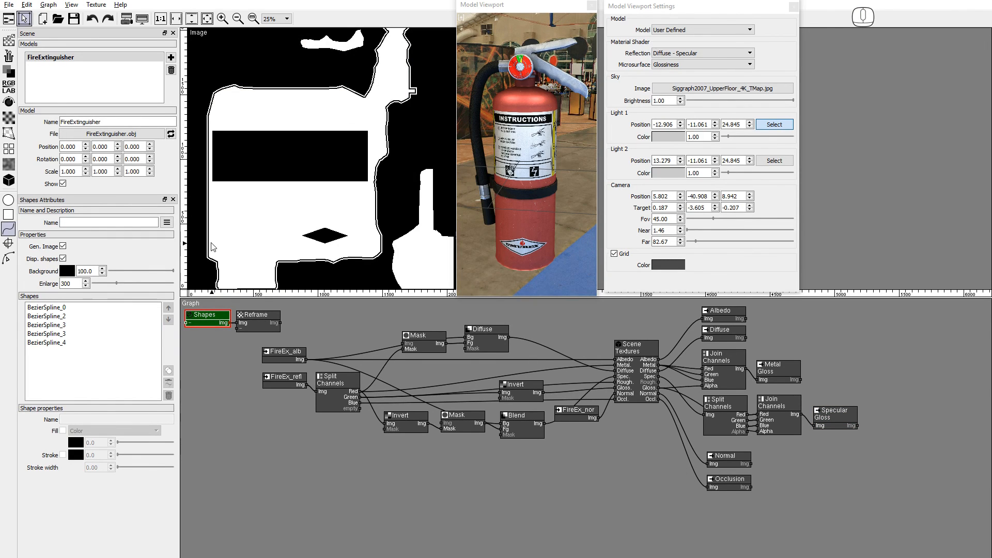
alt+drag(238, 223, 302, 166)
click(258, 327)
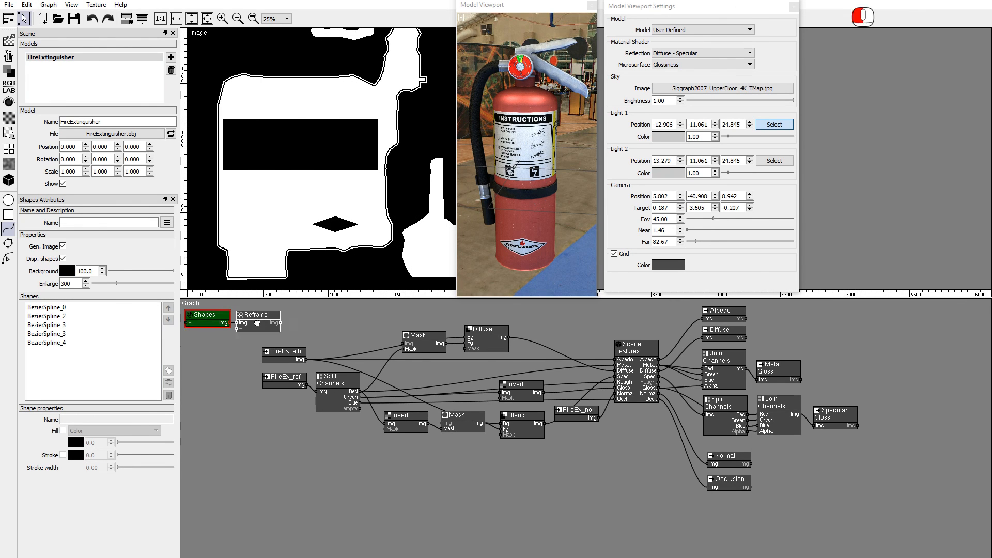
mouse_move(394, 104)
alt+mouse_down()
mouse_move(375, 129)
mouse_move(386, 120)
alt+mouse_up()
Add a Channel Mixer node with FireEx_alb as its image input and the Reframe output as its mask
click(9, 102)
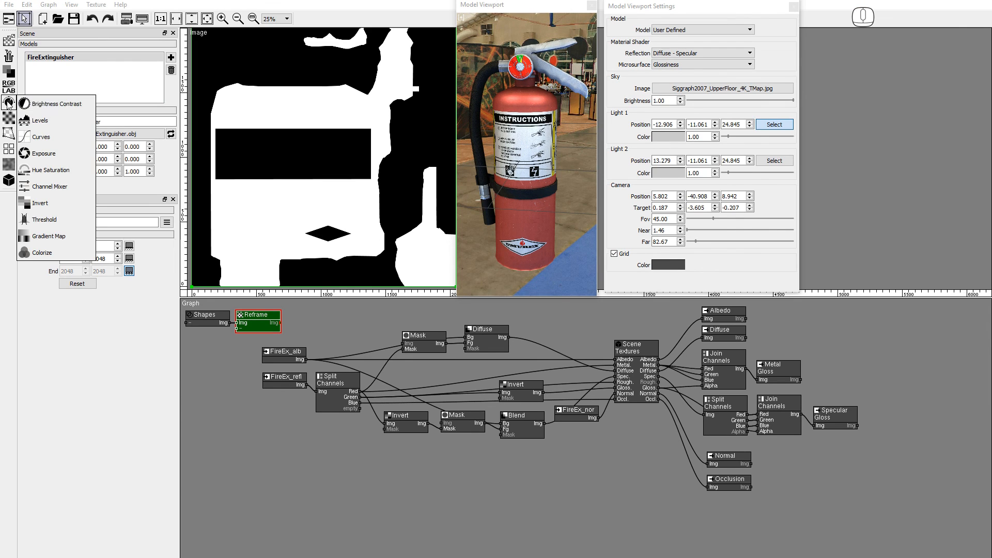
click(50, 186)
shift+click(324, 317)
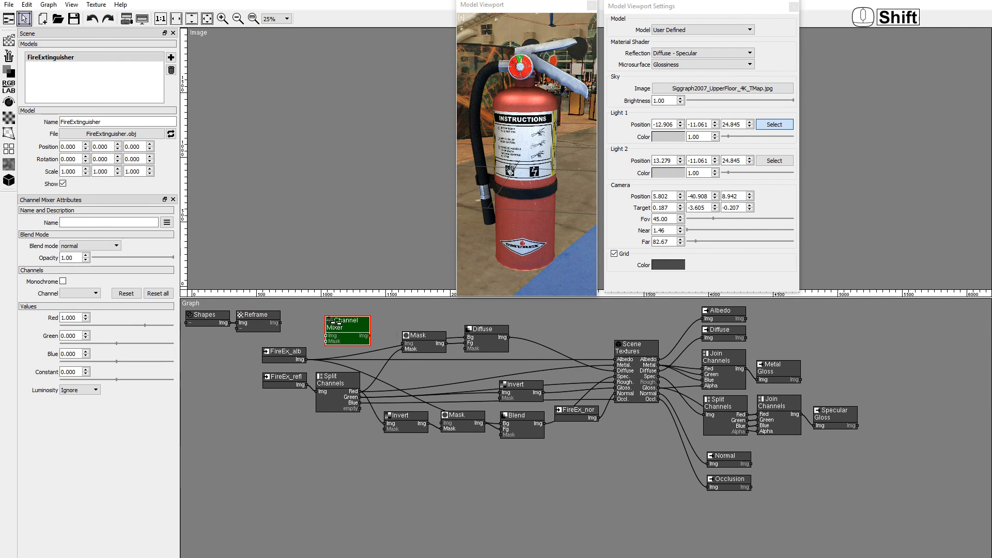
drag(304, 360, 341, 326)
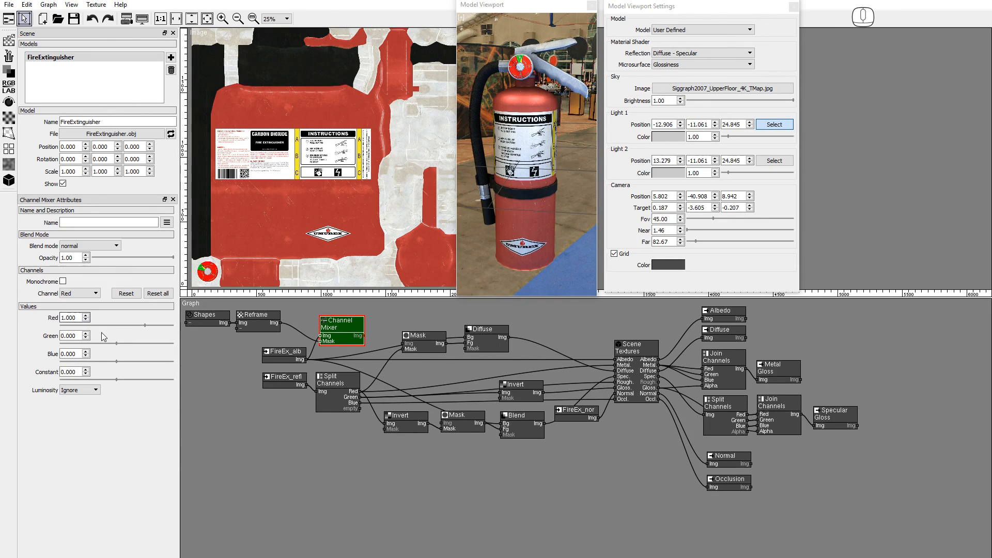
Try a Green value of 1 for the Channel Mixer's Red channel
double_click(78, 336)
text(1)
key(Return)
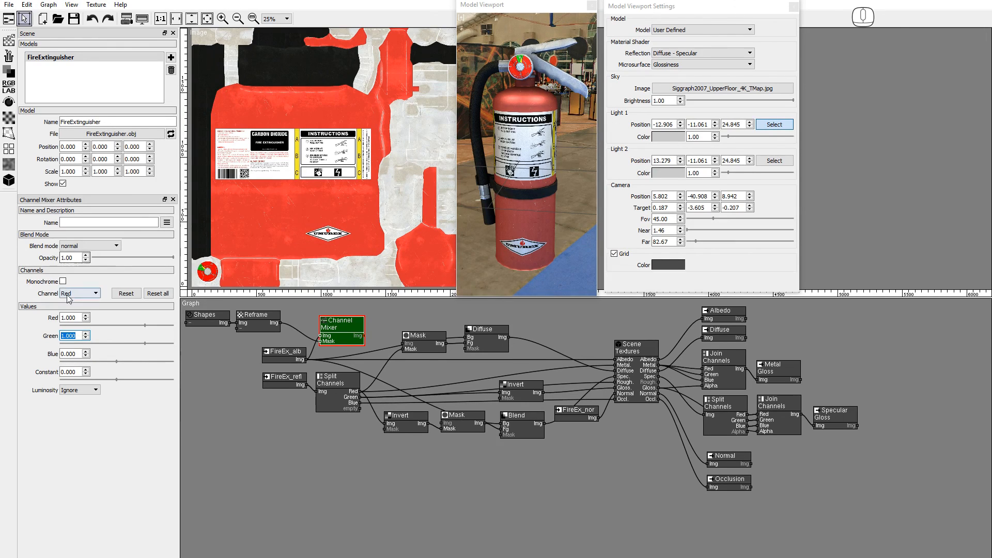
Recolour the extinguisher body yellow in the Channel Mixer, with the Red channel's Red at 1 and Green at 0
click(70, 295)
click(74, 308)
drag(78, 337, 33, 316)
text(0)
text(1)
key(Return)
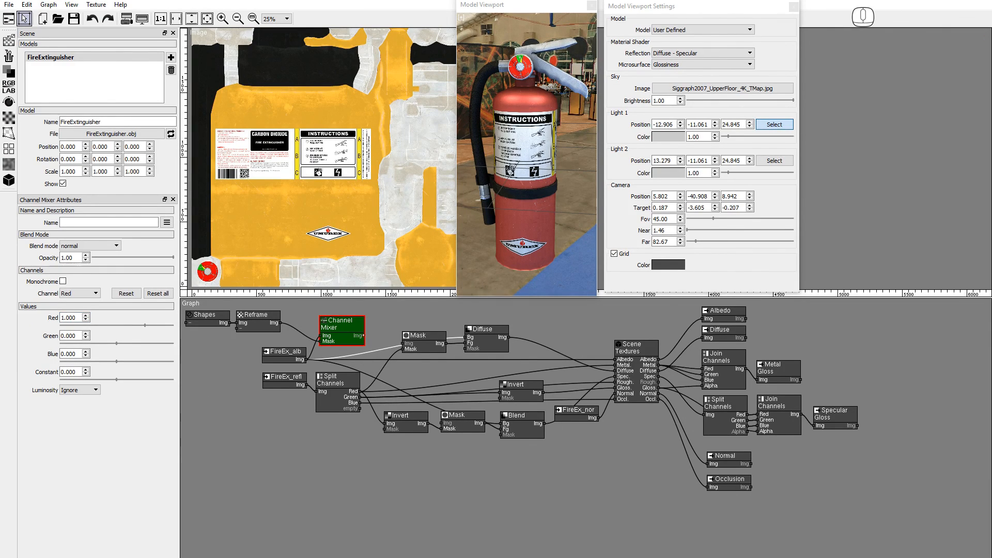
Feed the Channel Mixer's output into the Diffuse node's Bg, Scene Textures' Albedo and the Blend node's Bg in place of FireEx_alb
drag(364, 336, 465, 337)
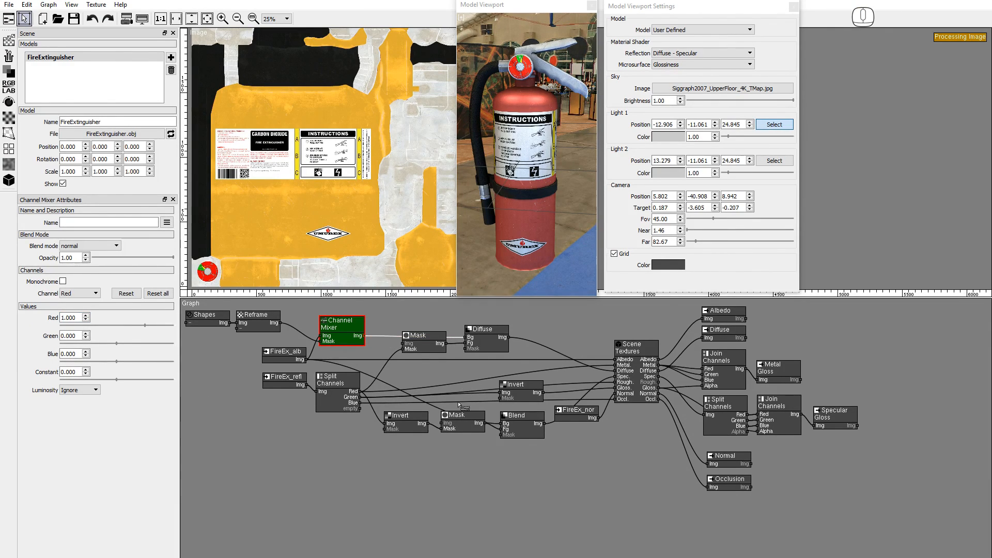
click(356, 360)
drag(366, 336, 614, 359)
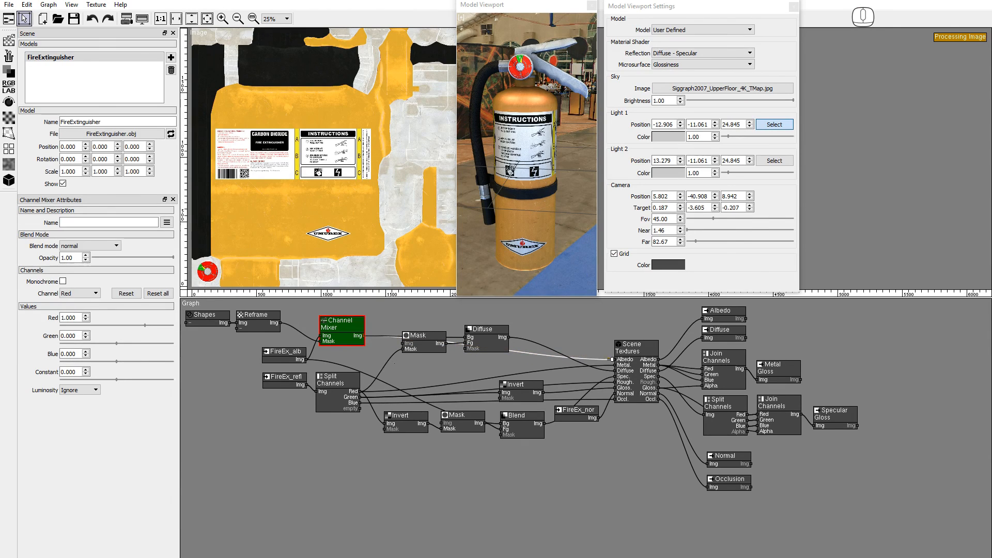
drag(360, 337, 500, 424)
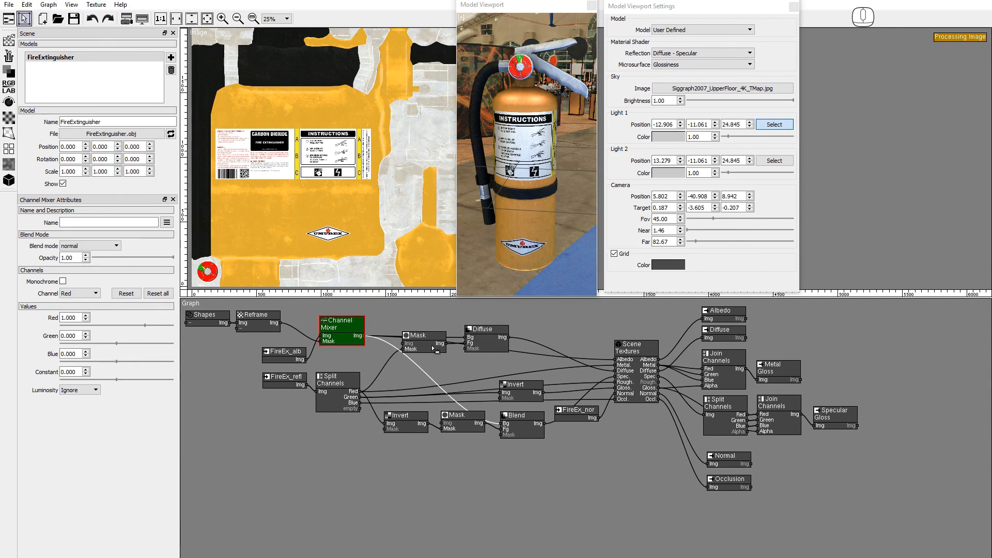
Set the model viewport's reflection to Albedo - Metalness and inspect the yellow extinguisher from several angles
alt+drag(540, 216, 542, 192)
click(695, 53)
click(691, 60)
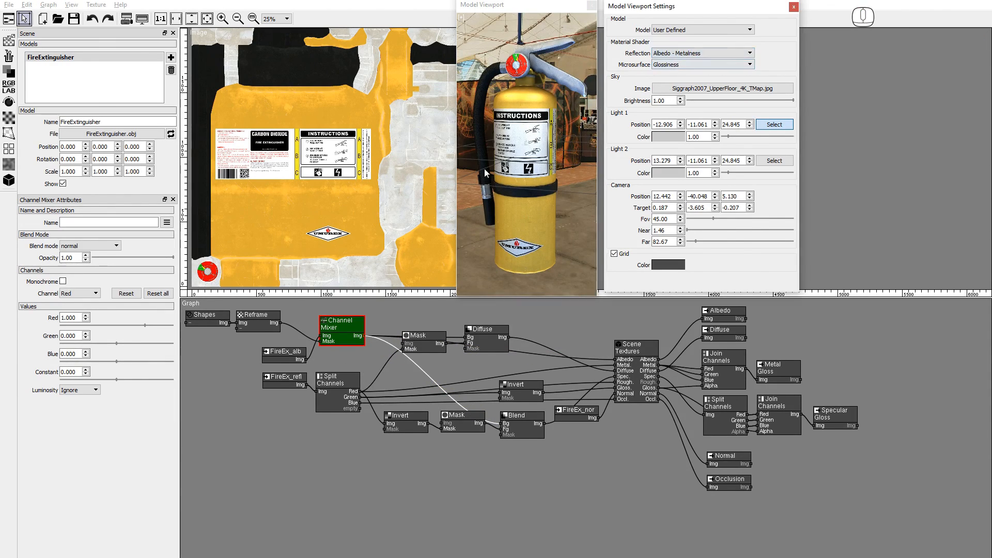
alt+drag(551, 135, 470, 193)
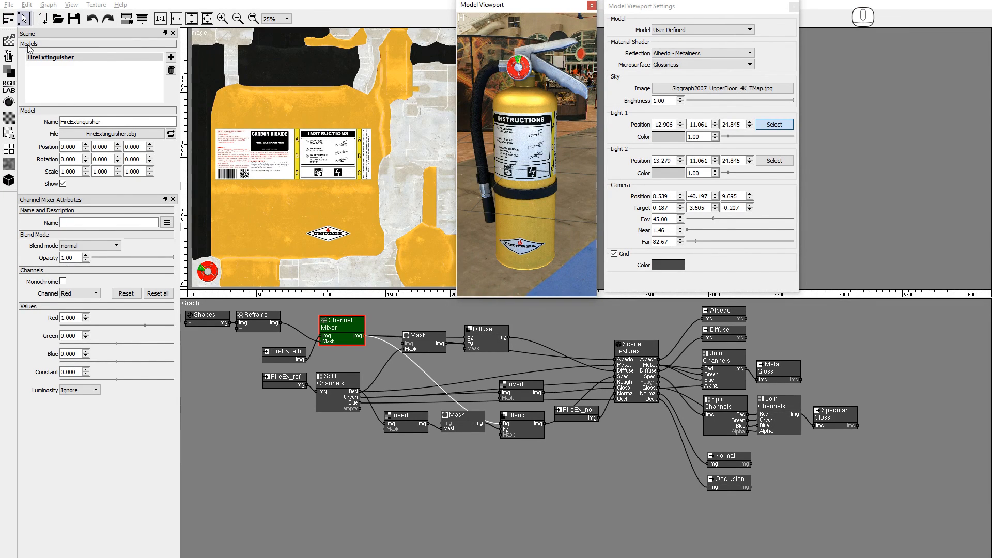
Export all the writers' images, and switch to Unity to inspect the extinguisher with the updated textures
click(9, 5)
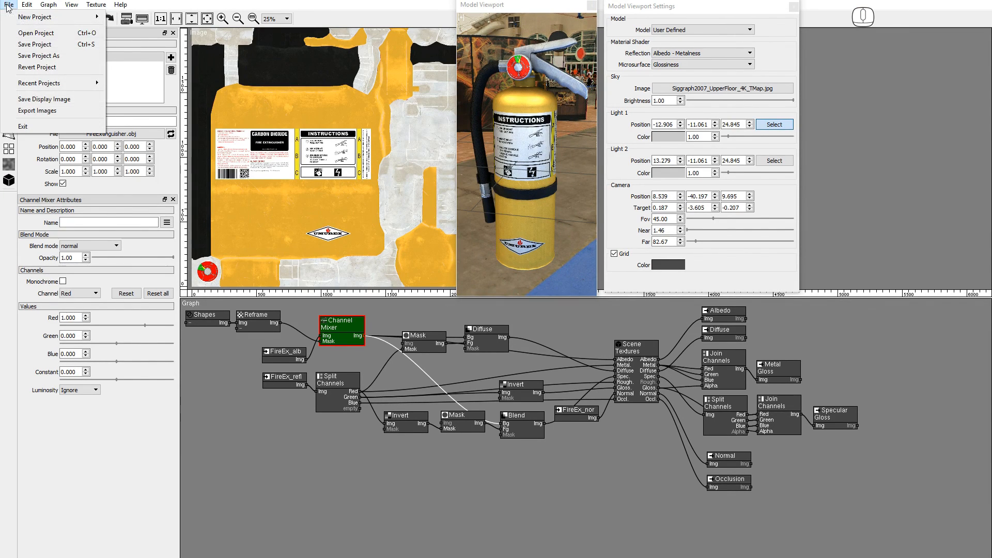
click(27, 114)
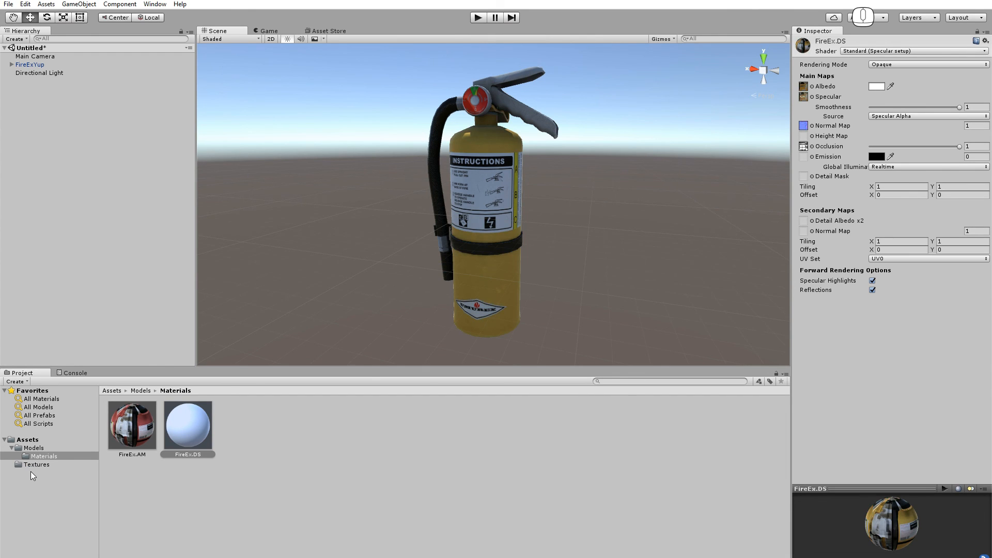
alt+drag(446, 268, 420, 263)
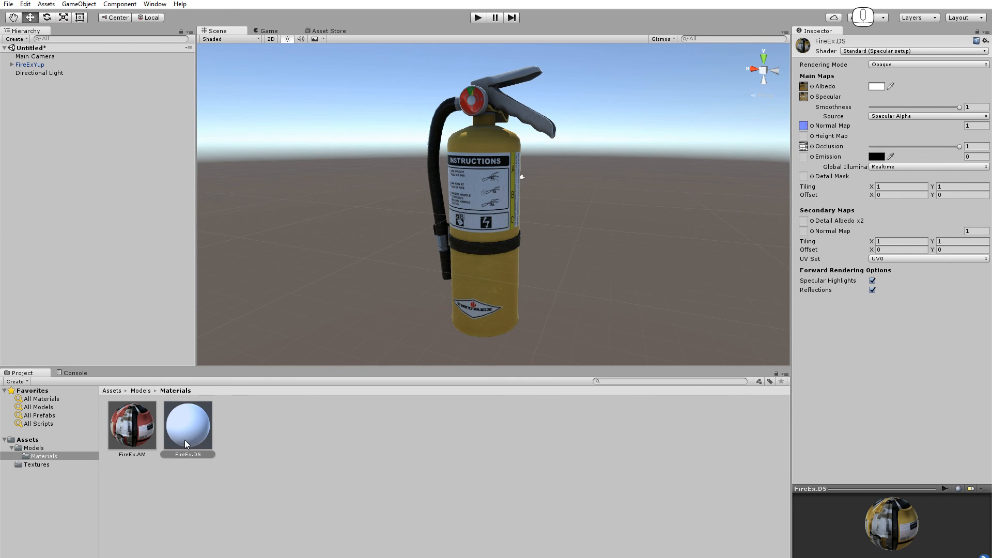
Swap the yellow extinguisher's material between FireEx.AM and FireEx.DS to compare the two workflows
drag(133, 438, 490, 262)
drag(194, 442, 201, 425)
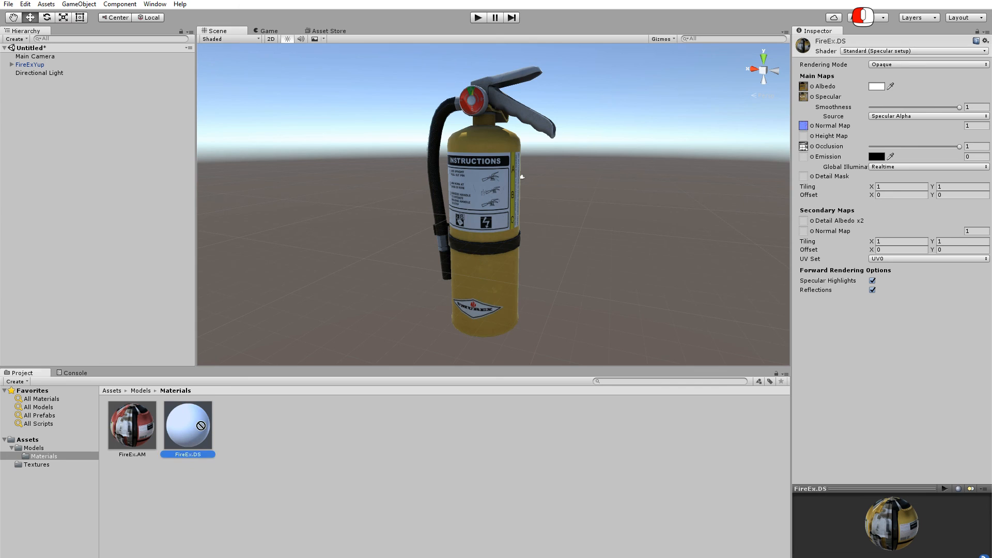
drag(435, 292, 459, 290)
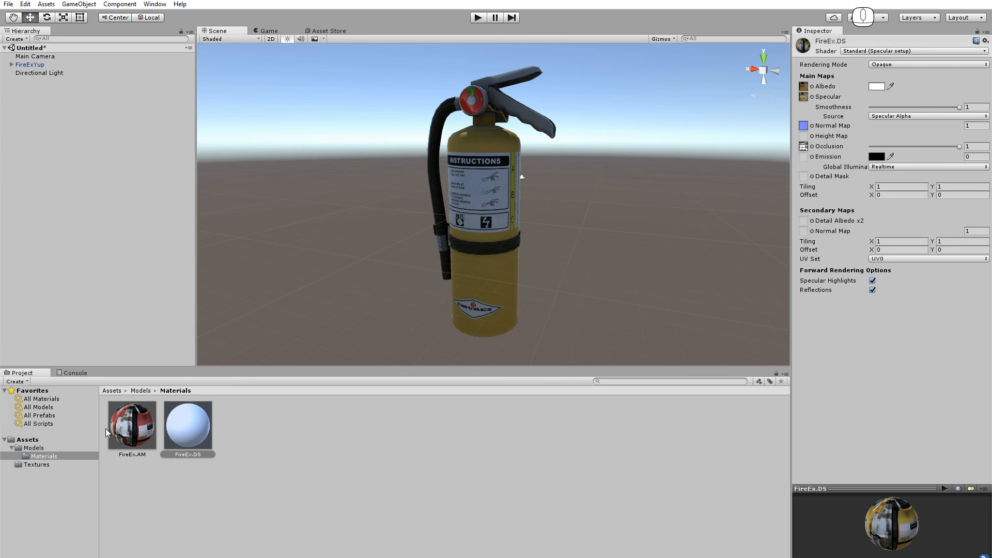
drag(106, 433, 457, 295)
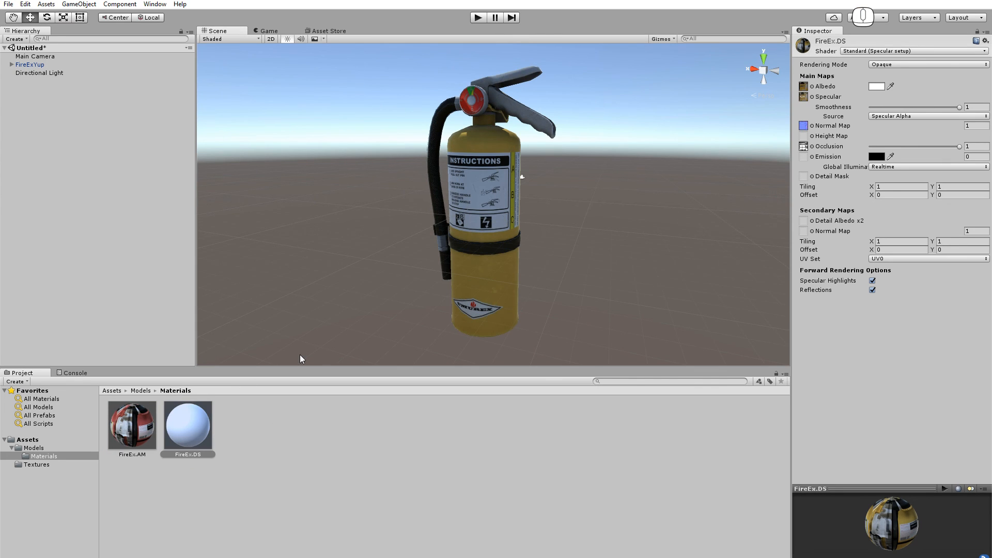